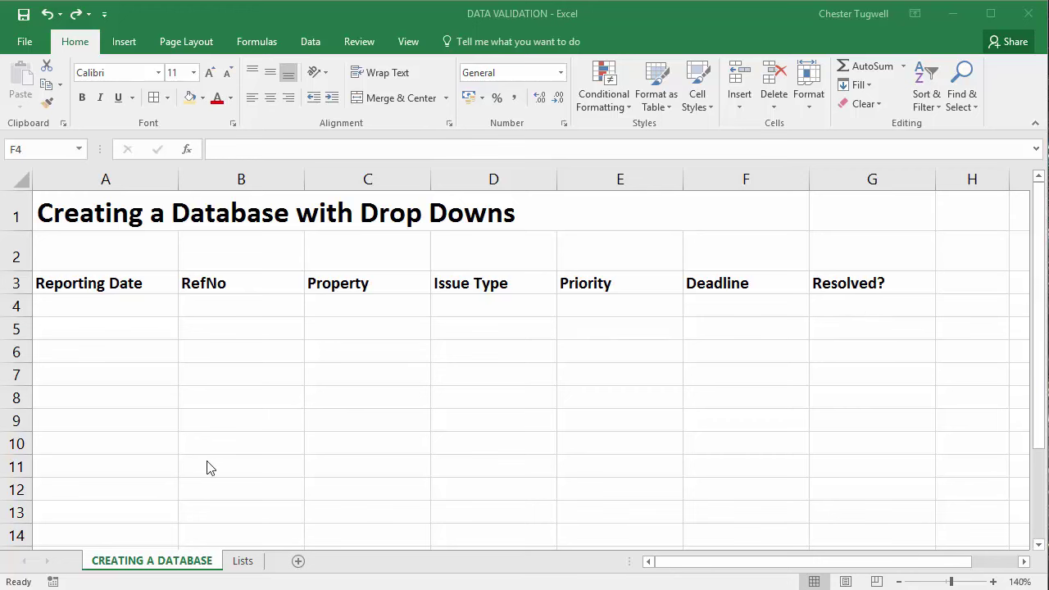
Give Property cell C4 a list validation drop-down sourced from the property names in A2:A7 of the Lists sheet, and display its options.
left_click(242, 562)
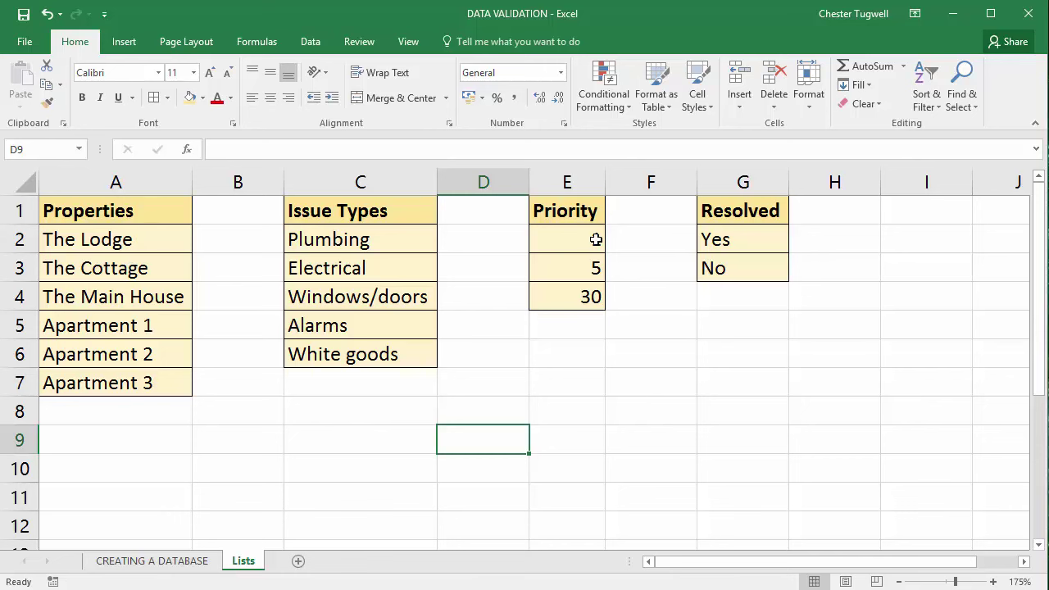
left_click(201, 562)
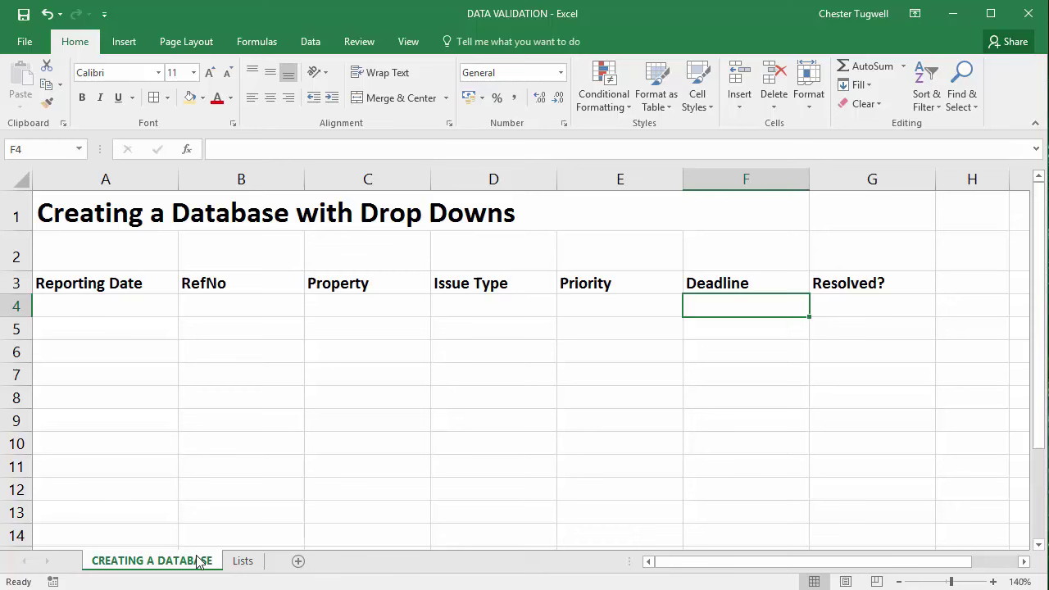
left_click(345, 308)
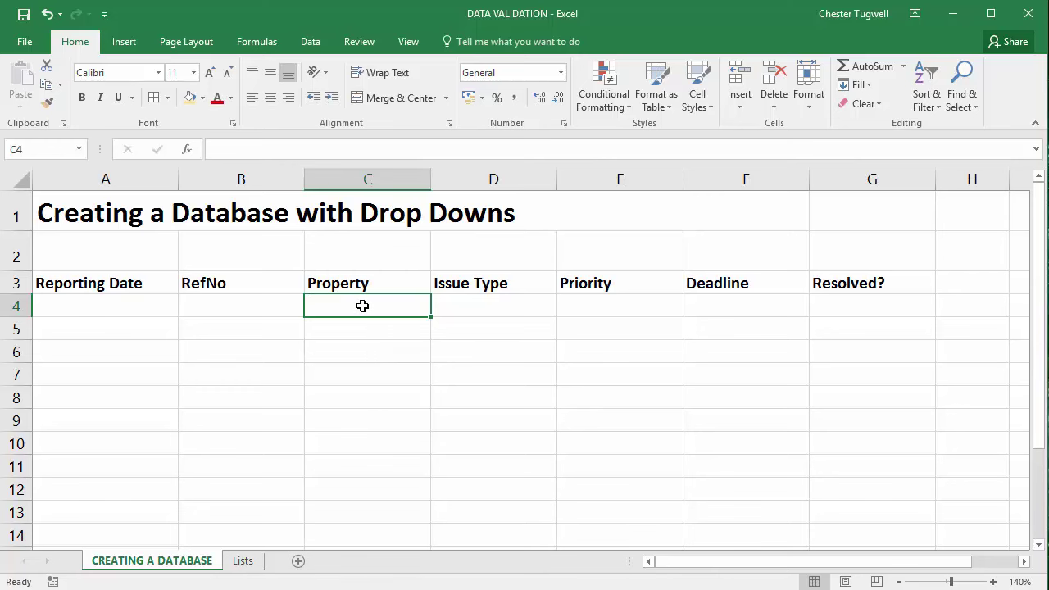
left_click(309, 43)
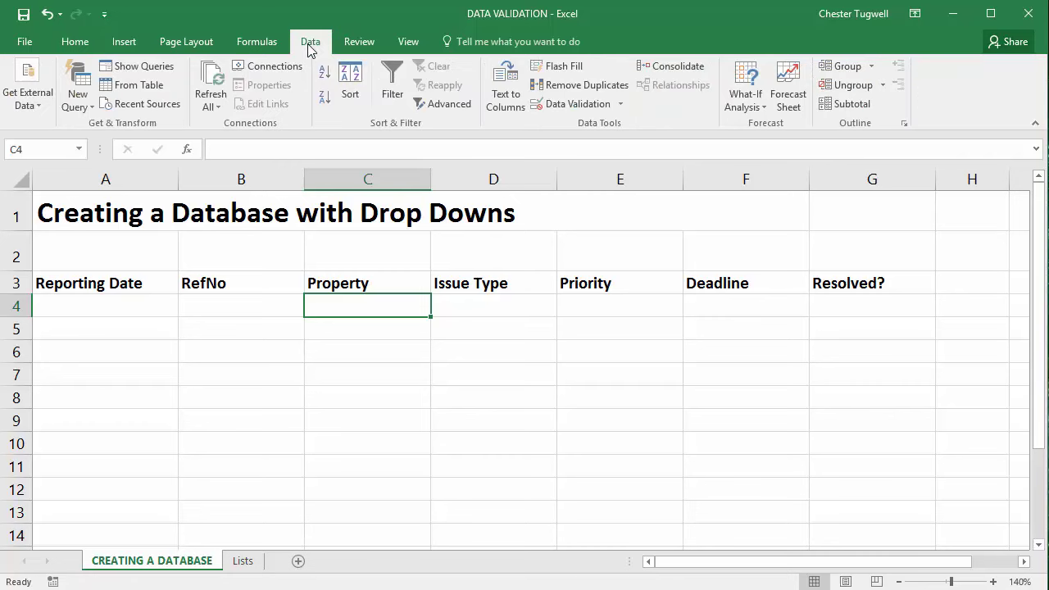
left_click(582, 104)
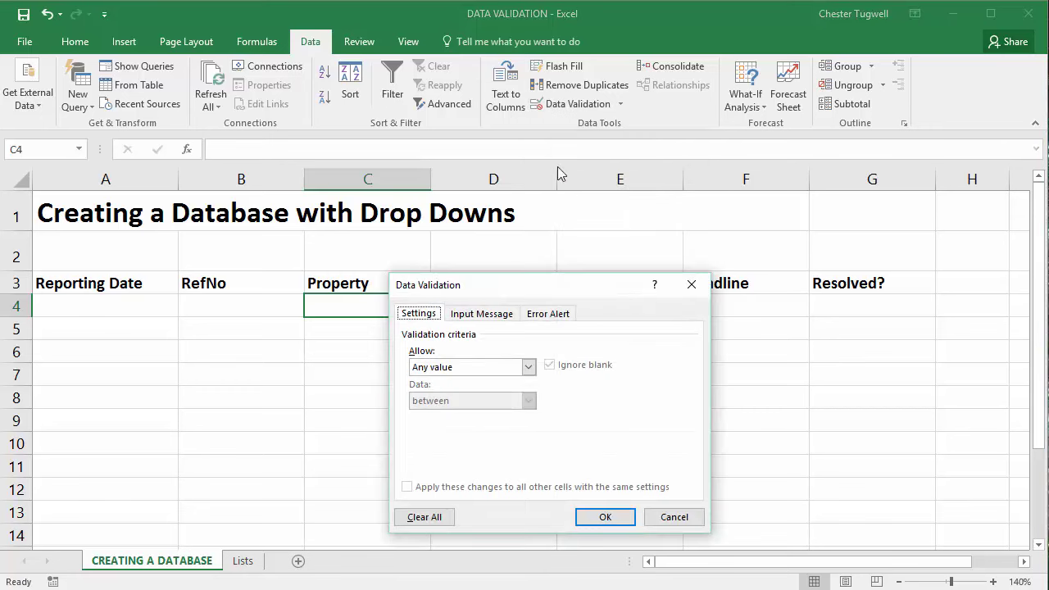
left_click_drag(483, 282, 572, 199)
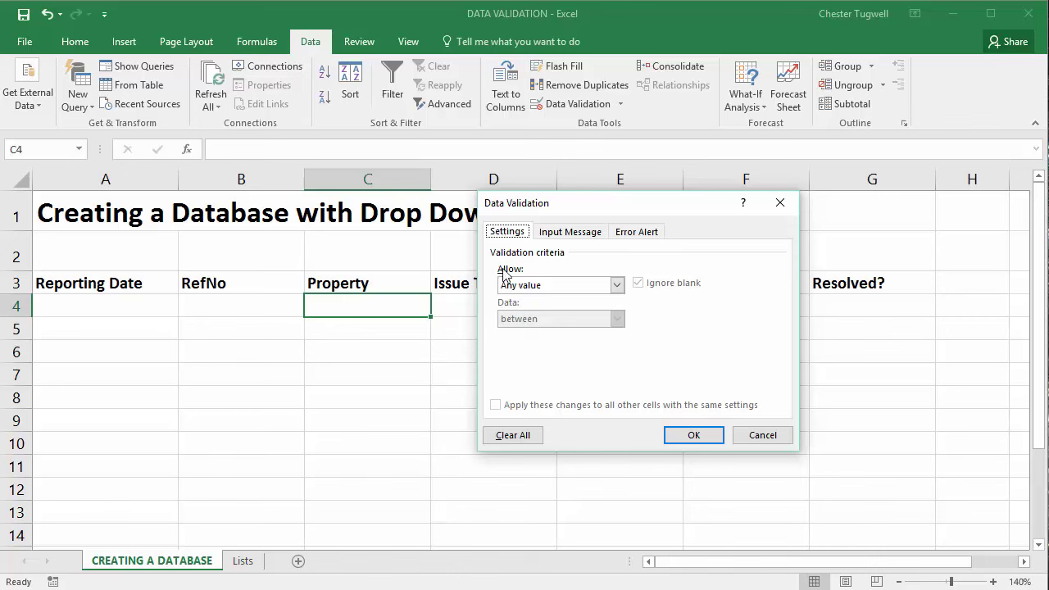
left_click(617, 285)
left_click(549, 334)
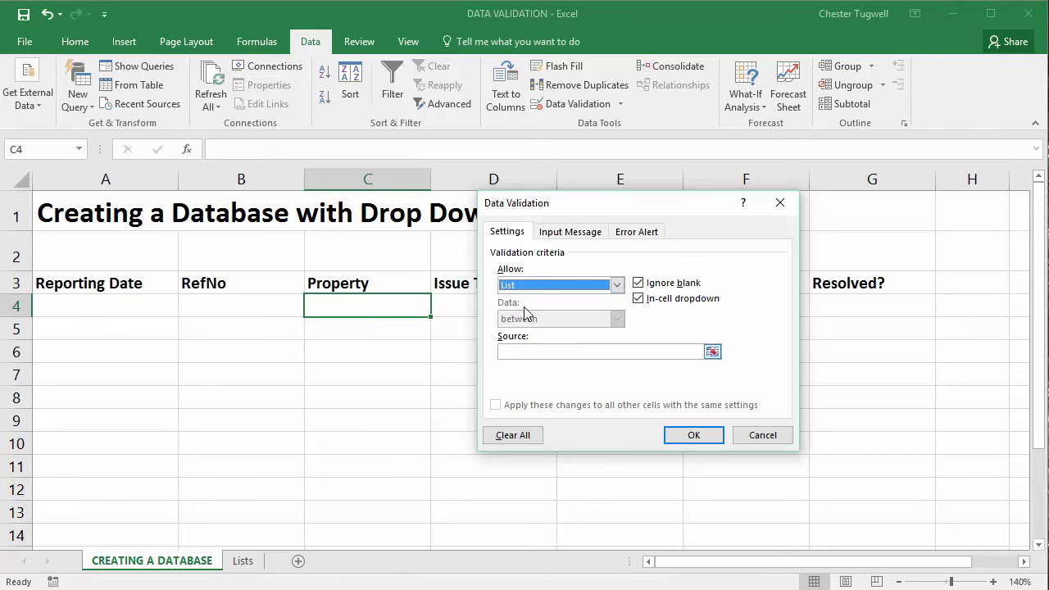
left_click(501, 352)
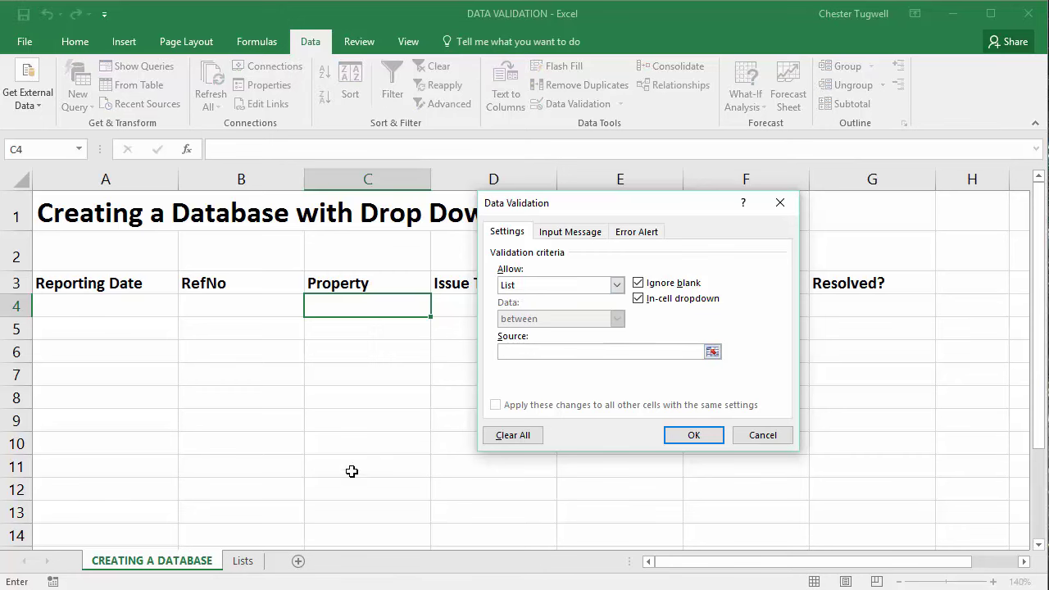
left_click(244, 560)
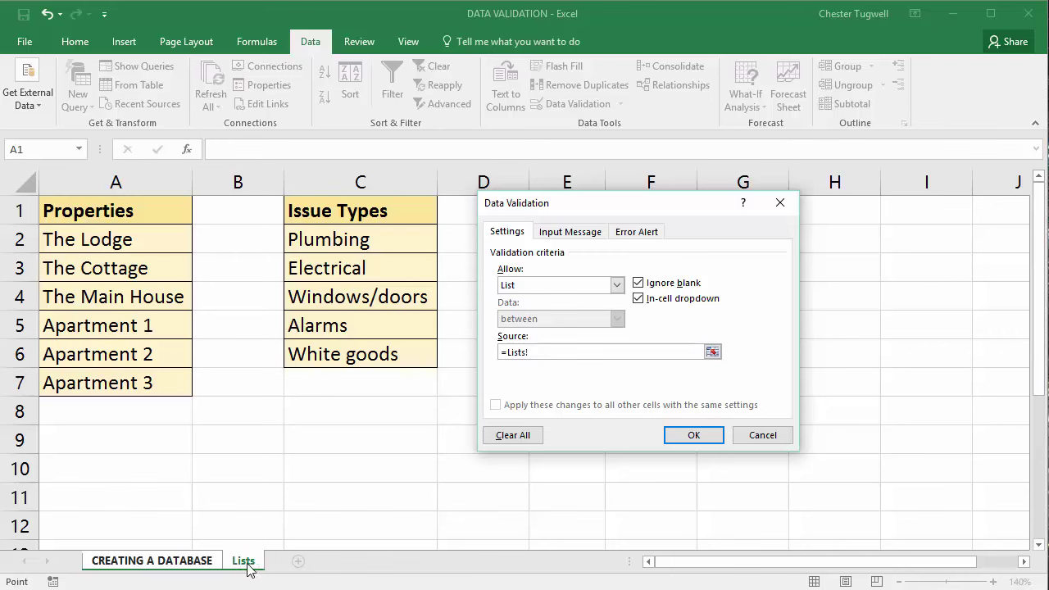
left_click_drag(129, 236, 129, 382)
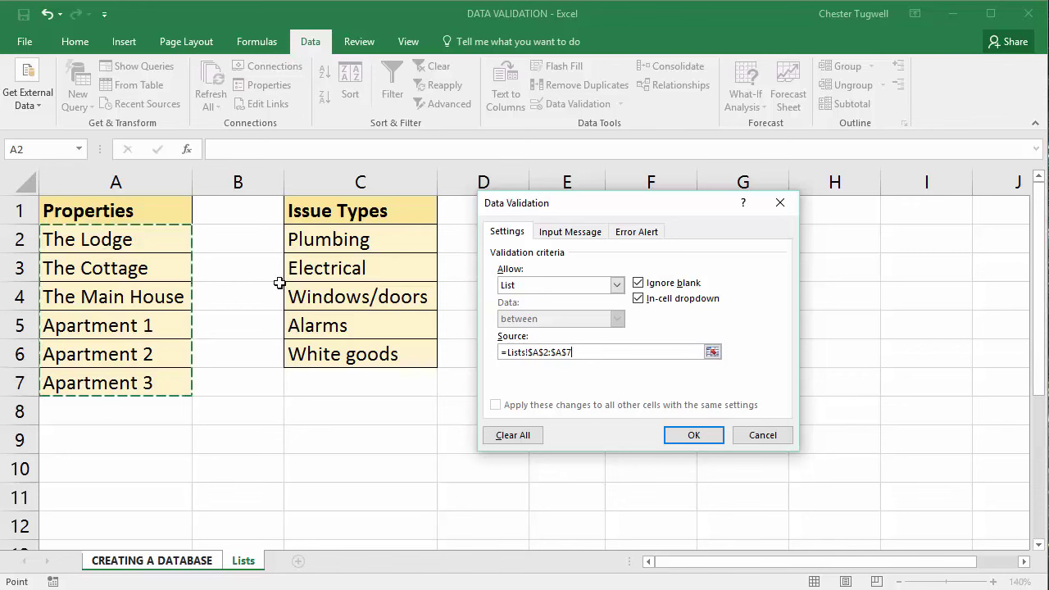
left_click(691, 436)
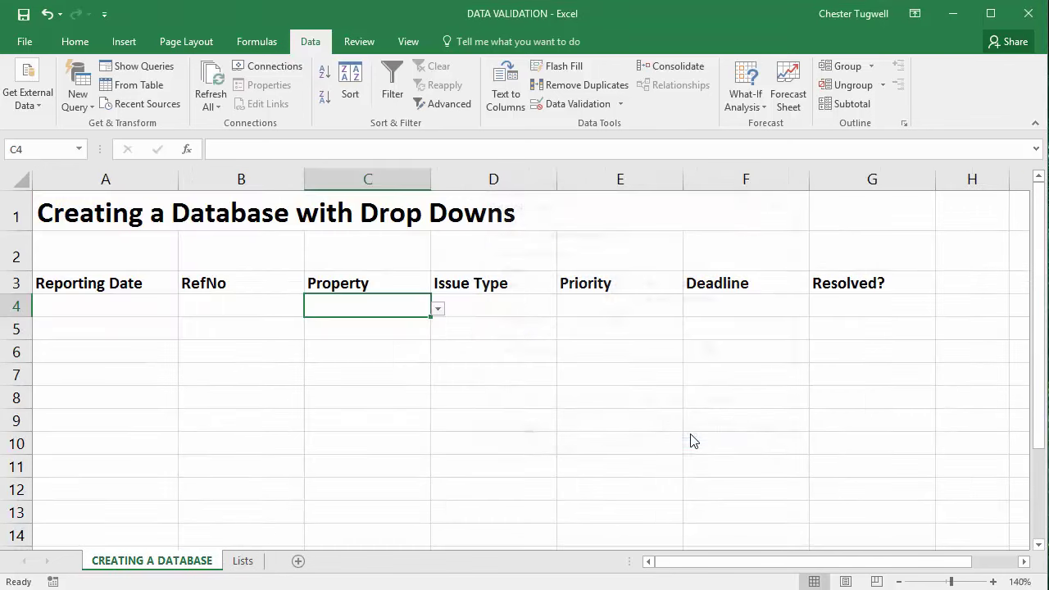
left_click(438, 309)
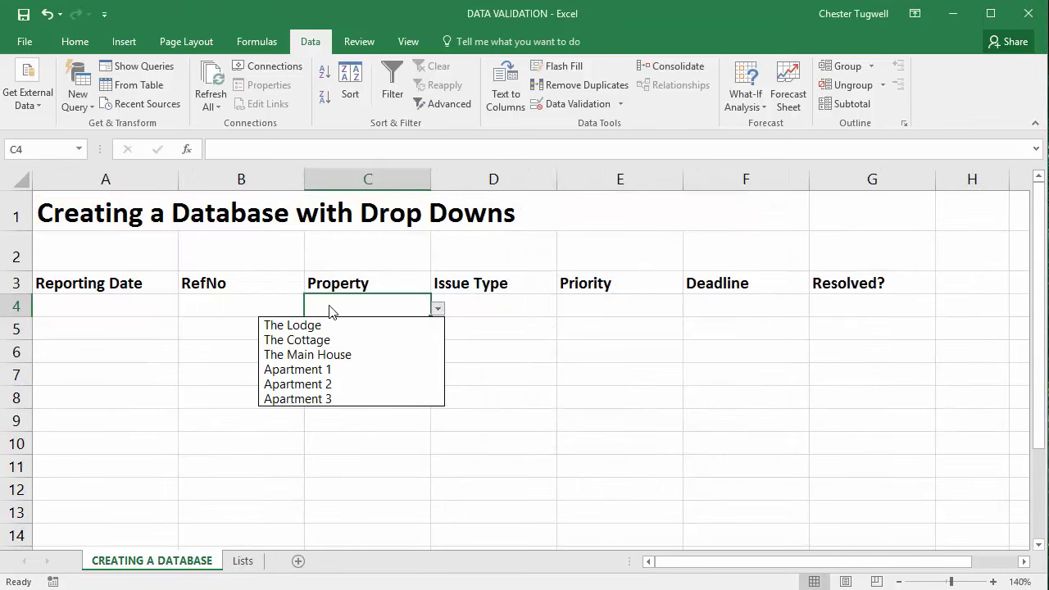
Add a list validation drop-down to Issue Type cell D4, using C2:C6 of the Lists sheet as its source.
left_click(490, 308)
left_click(503, 307)
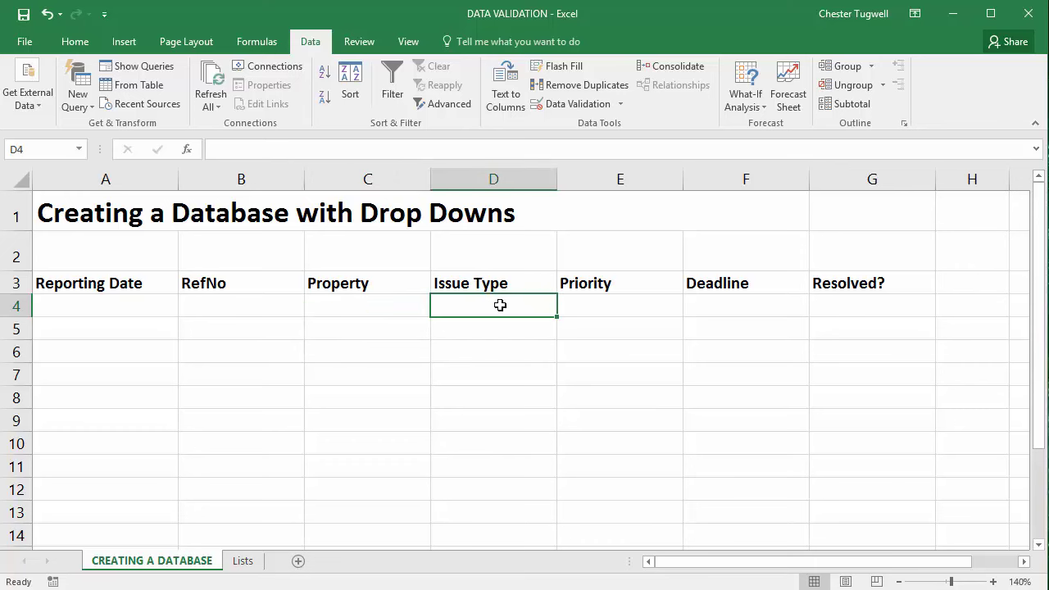
left_click(576, 103)
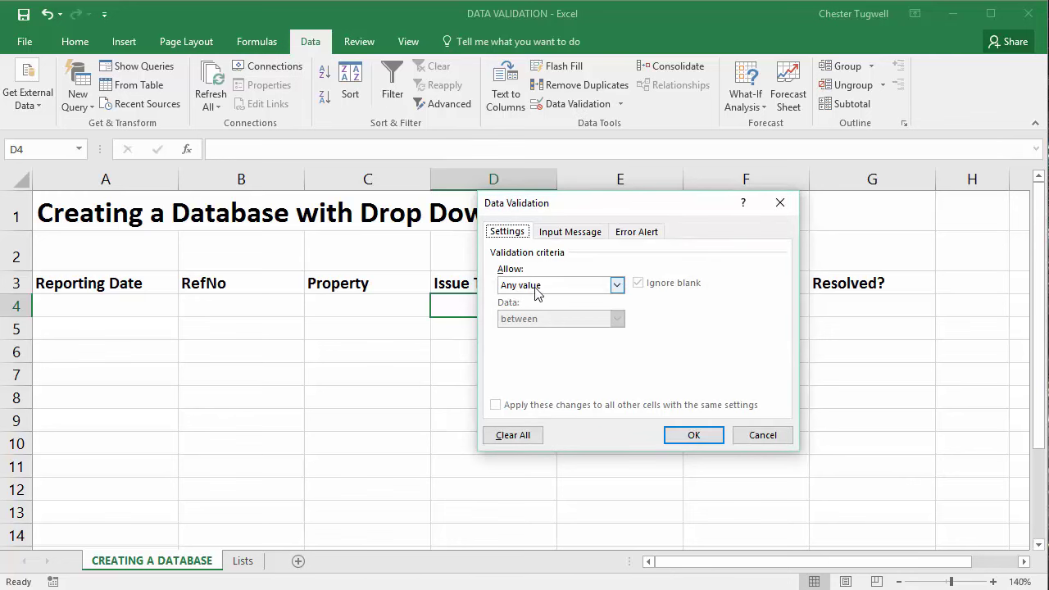
left_click(617, 285)
left_click(551, 334)
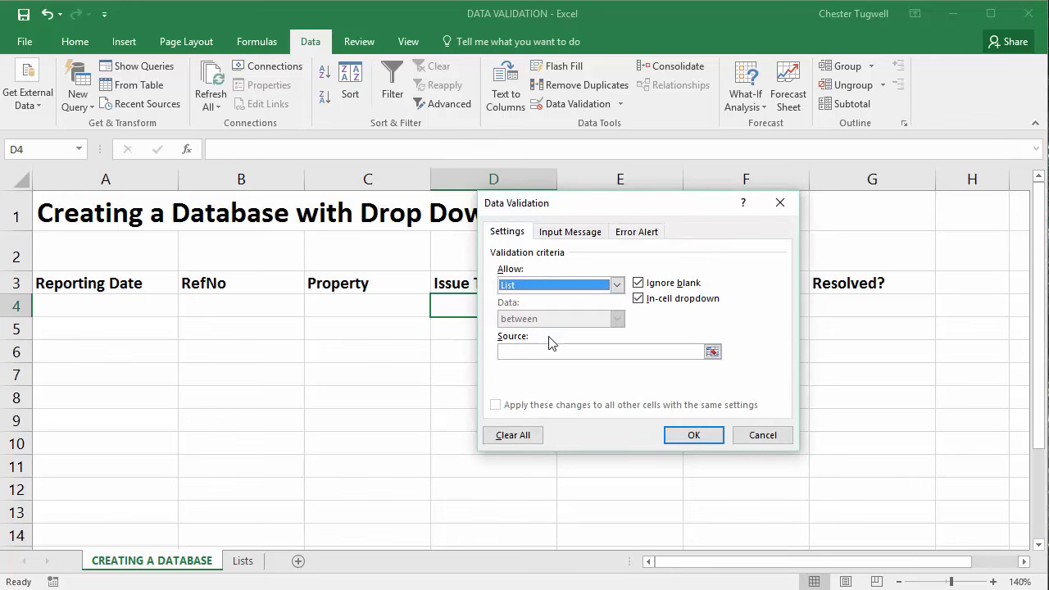
left_click(536, 351)
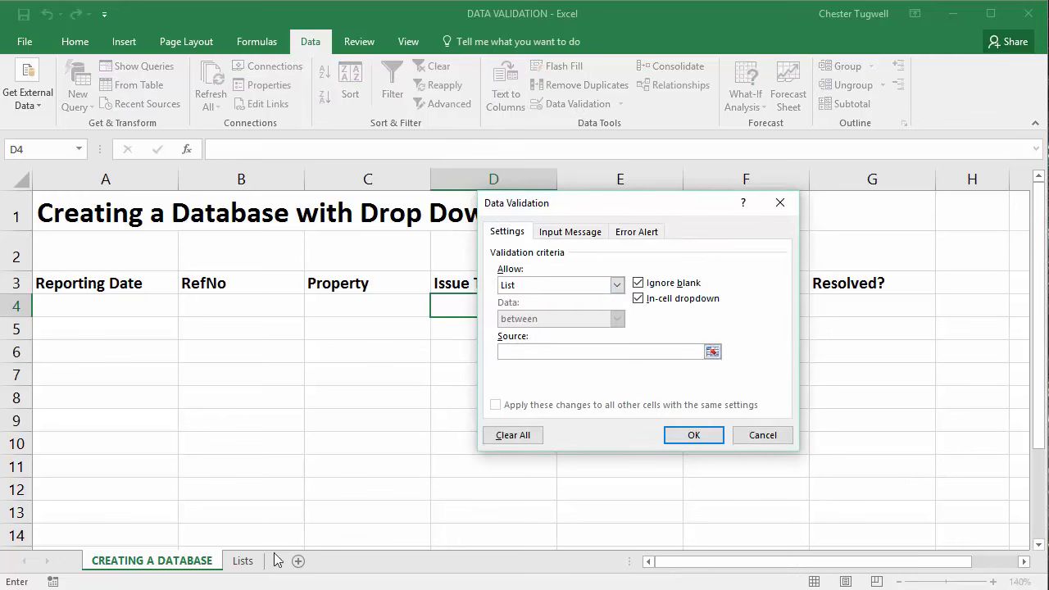
type("=")
left_click(243, 560)
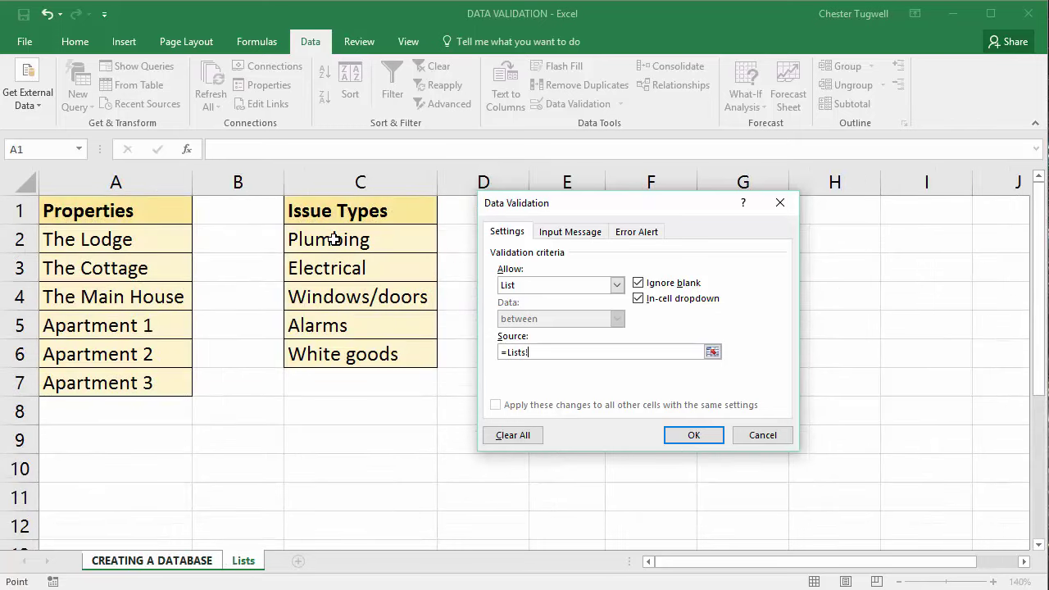
left_click_drag(334, 237, 341, 355)
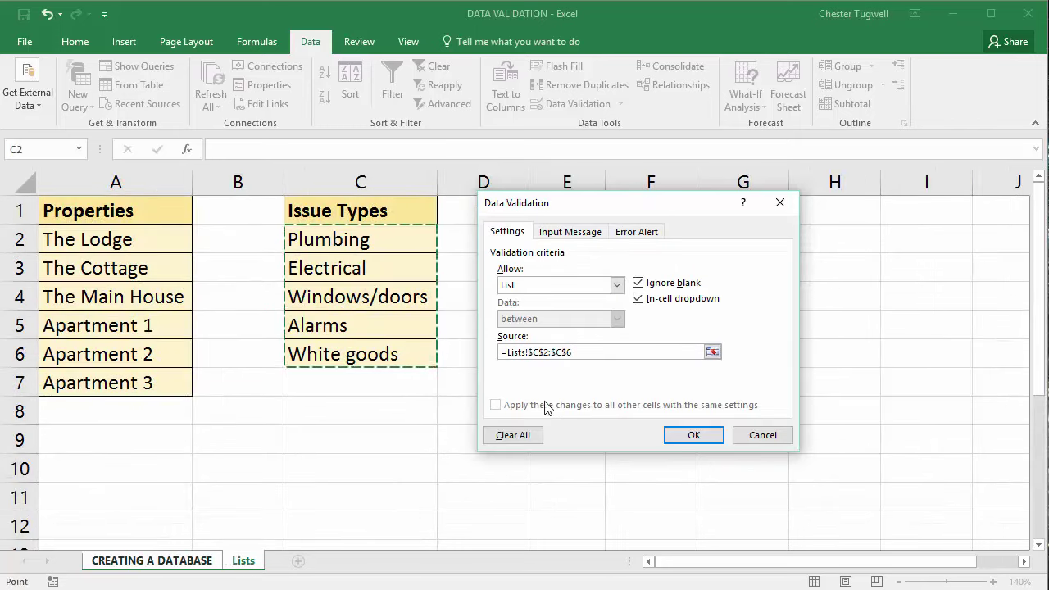
left_click(681, 435)
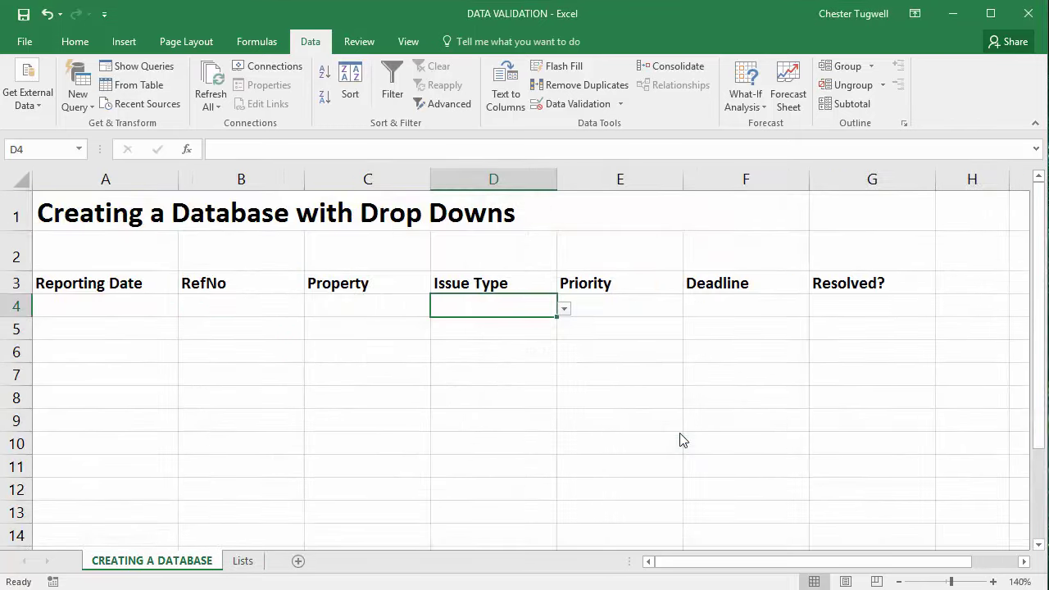
left_click(564, 309)
key("Escape")
Add a list validation drop-down to Priority cell E4, using E2:E4 of the Lists sheet as its source.
left_click(625, 307)
left_click(571, 104)
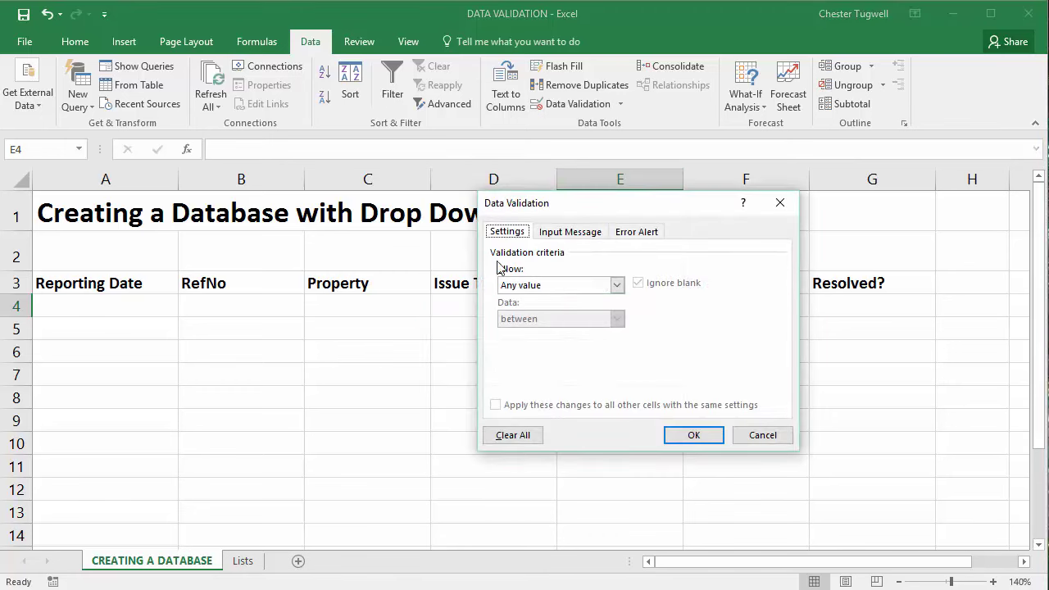
left_click(611, 286)
left_click(515, 332)
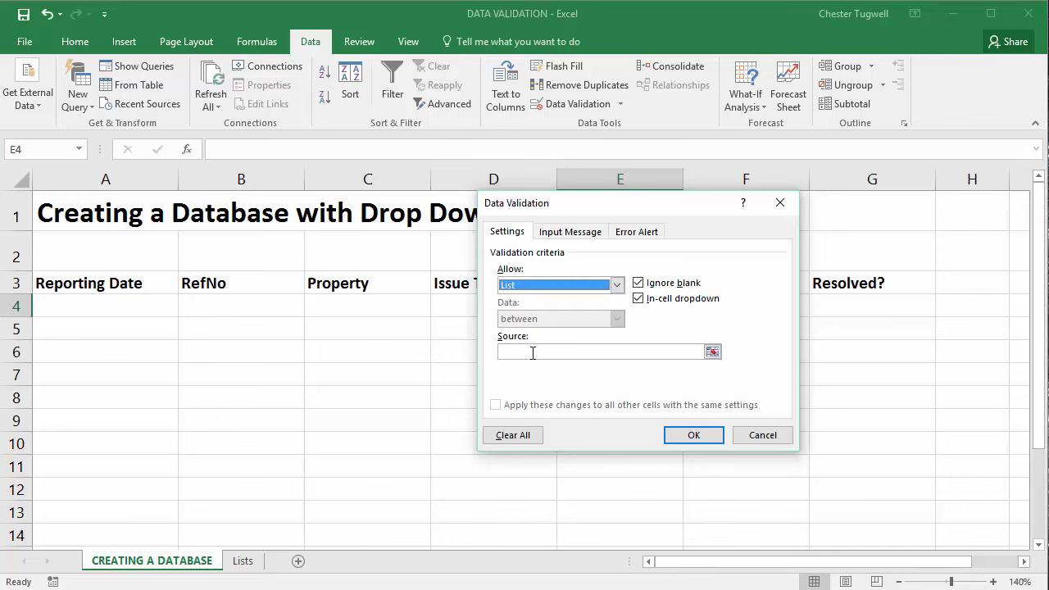
left_click(532, 352)
left_click(244, 560)
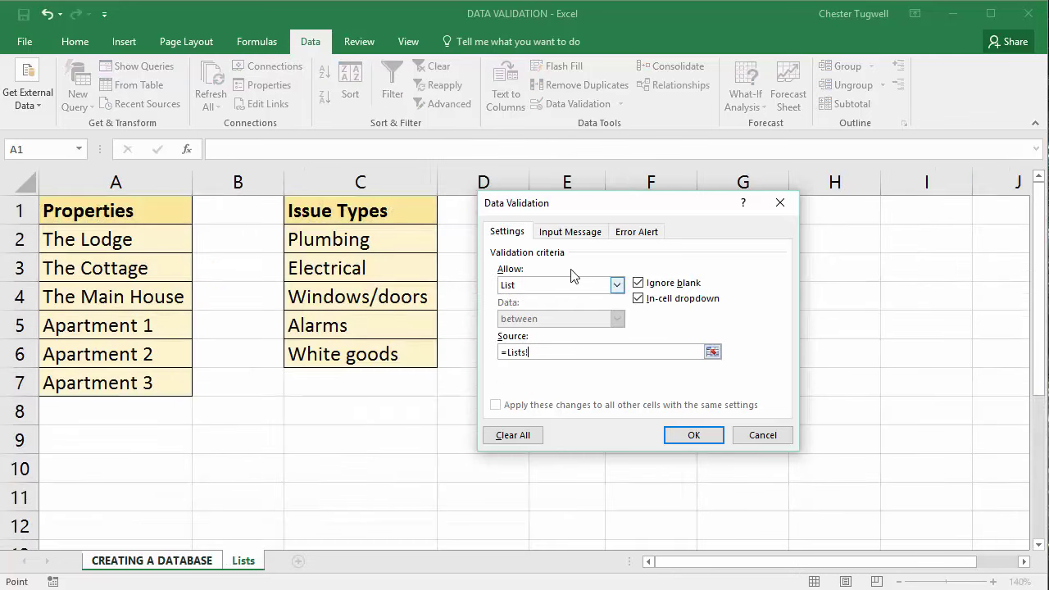
left_click_drag(579, 211, 787, 238)
left_click_drag(587, 233, 595, 299)
left_click(901, 462)
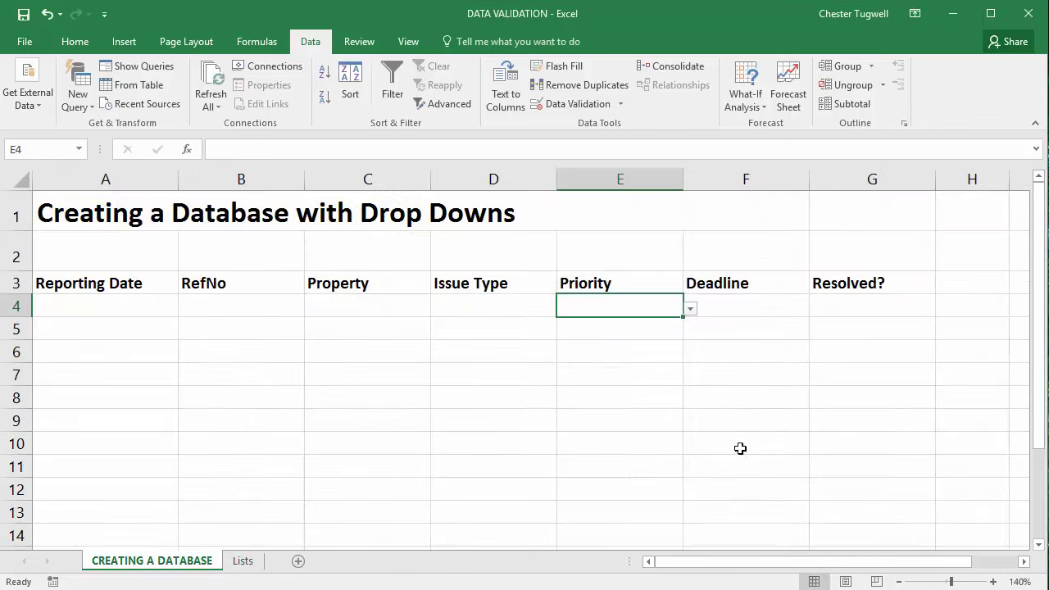
Add a list validation drop-down to Resolved? cell G4, using the Yes and No entries in G2:G3 of the Lists sheet.
left_click(842, 308)
left_click(573, 103)
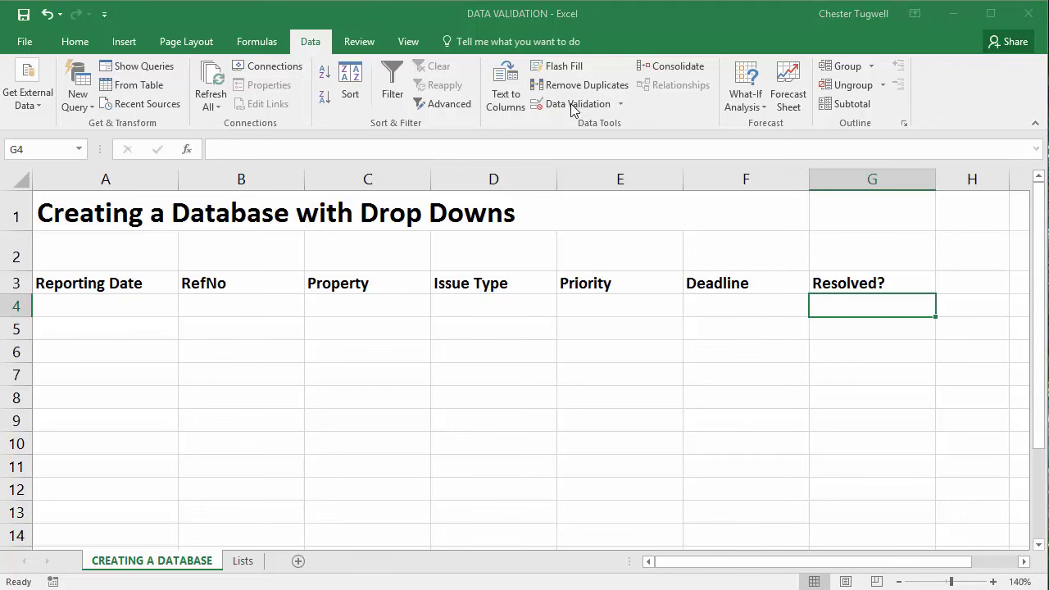
left_click(813, 317)
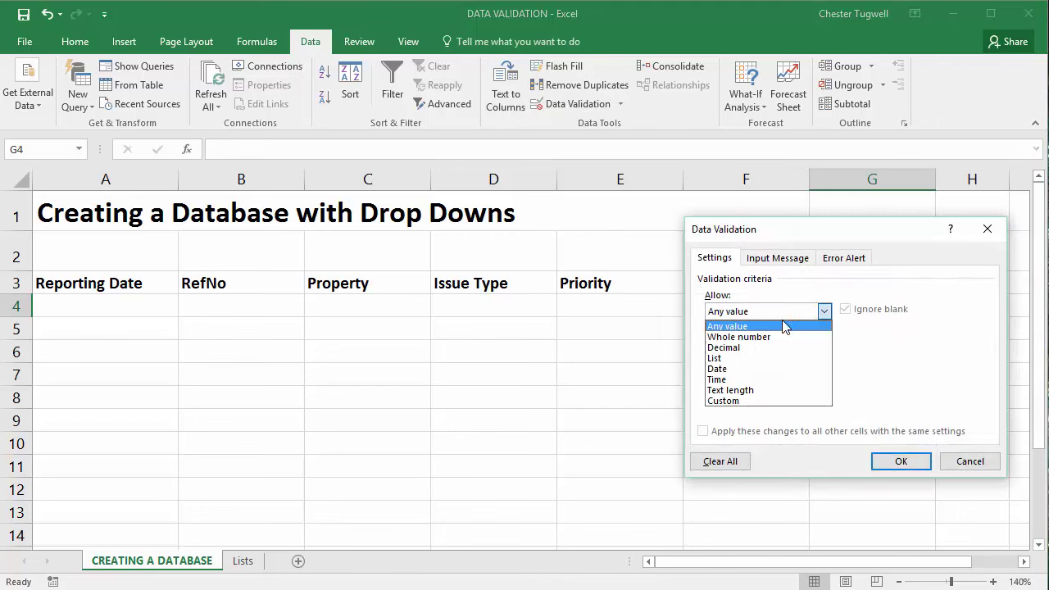
left_click(738, 358)
left_click(725, 377)
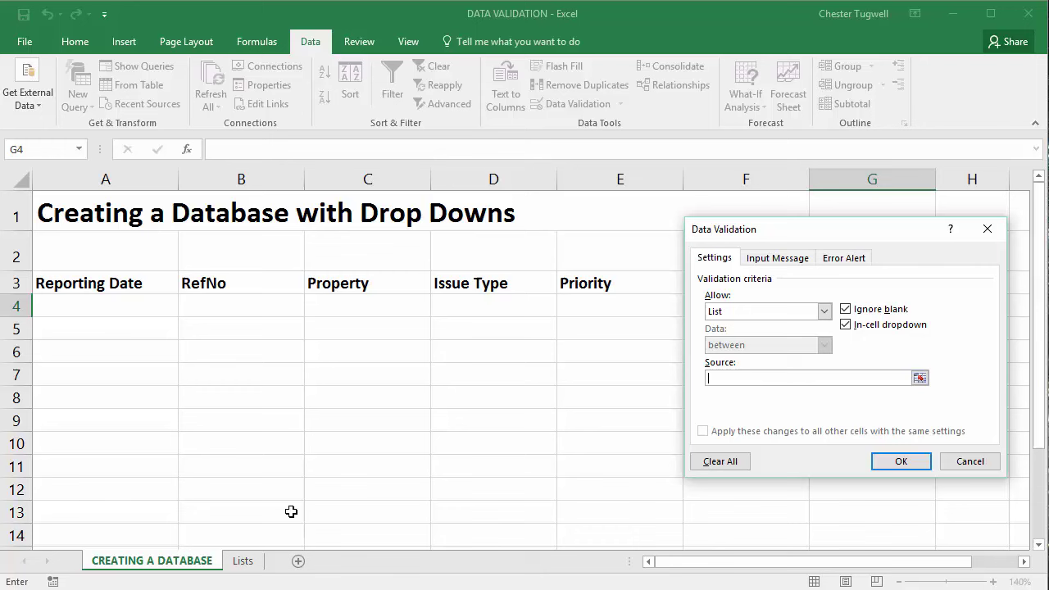
left_click(243, 561)
left_click_drag(751, 241, 700, 264)
left_click(454, 408)
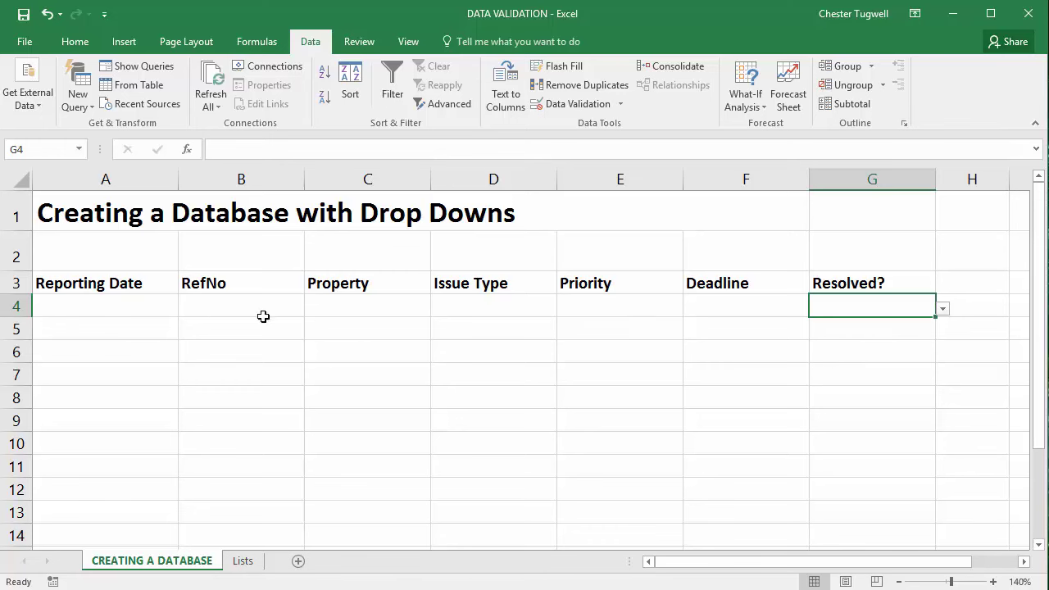
Enter the formula =A4+E4 in Deadline cell F4 to add the priority days to the reporting date.
left_click(713, 306)
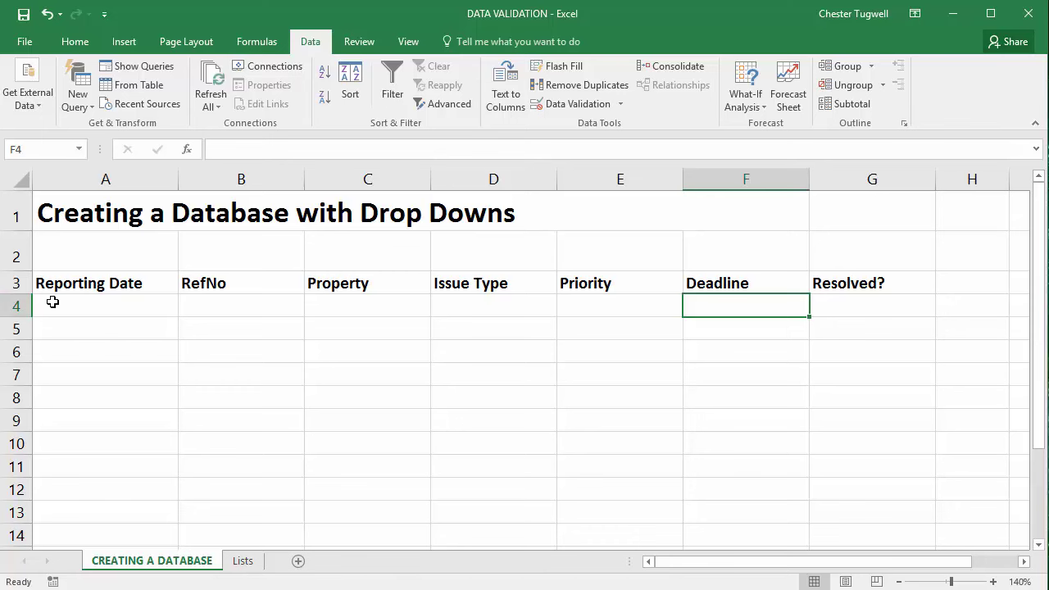
left_click(600, 308)
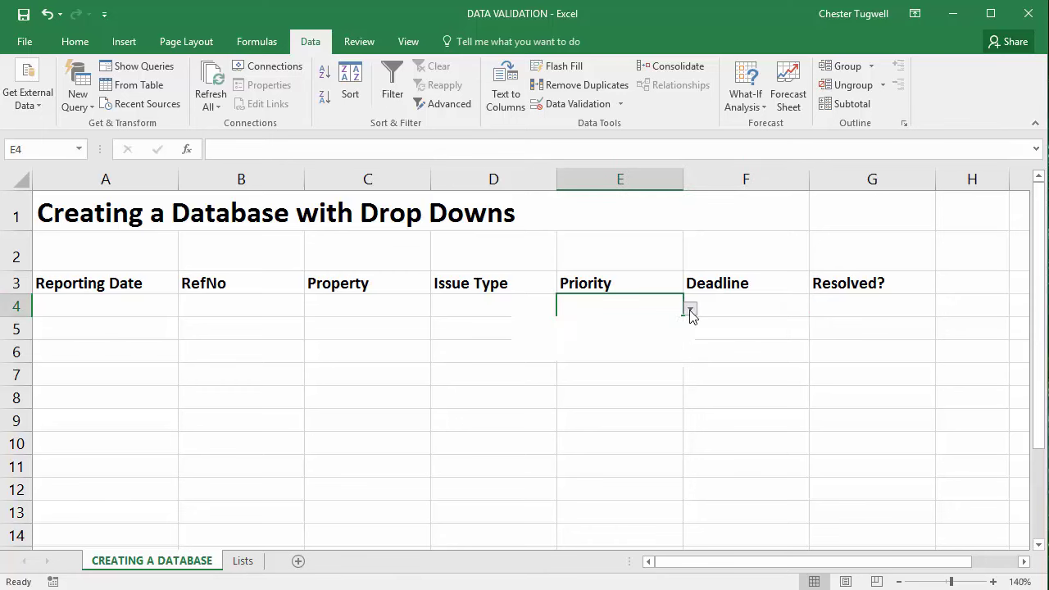
left_click(690, 309)
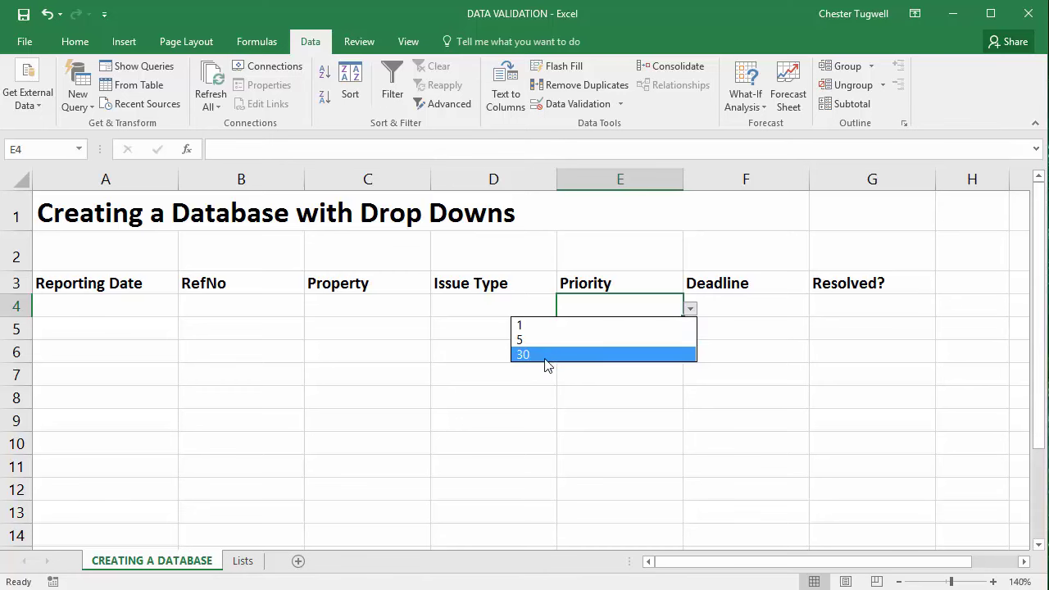
left_click(753, 312)
left_click(756, 302)
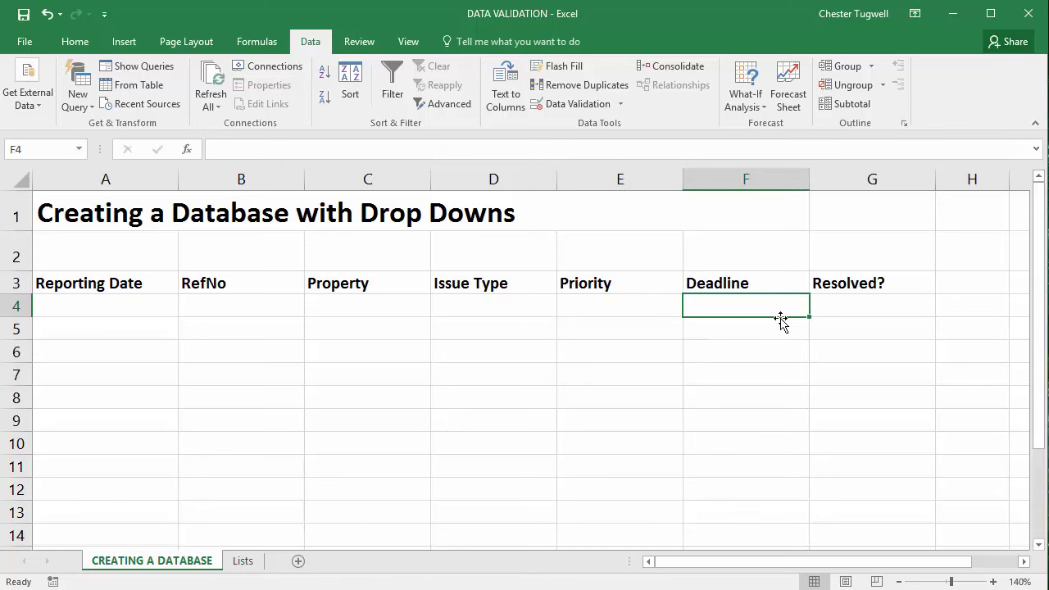
type("=")
left_click(162, 304)
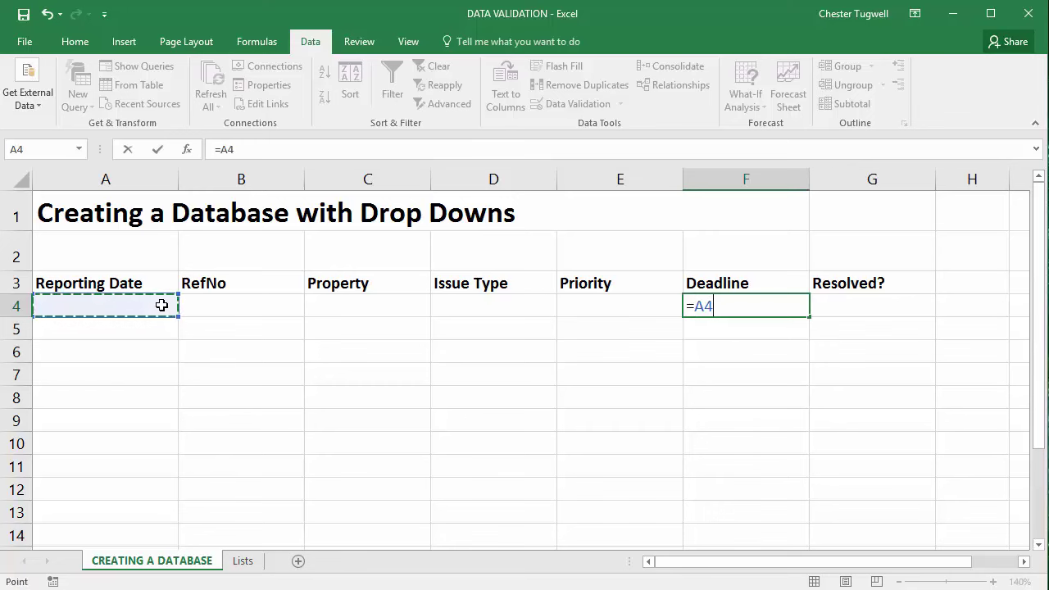
type("+")
left_click(602, 298)
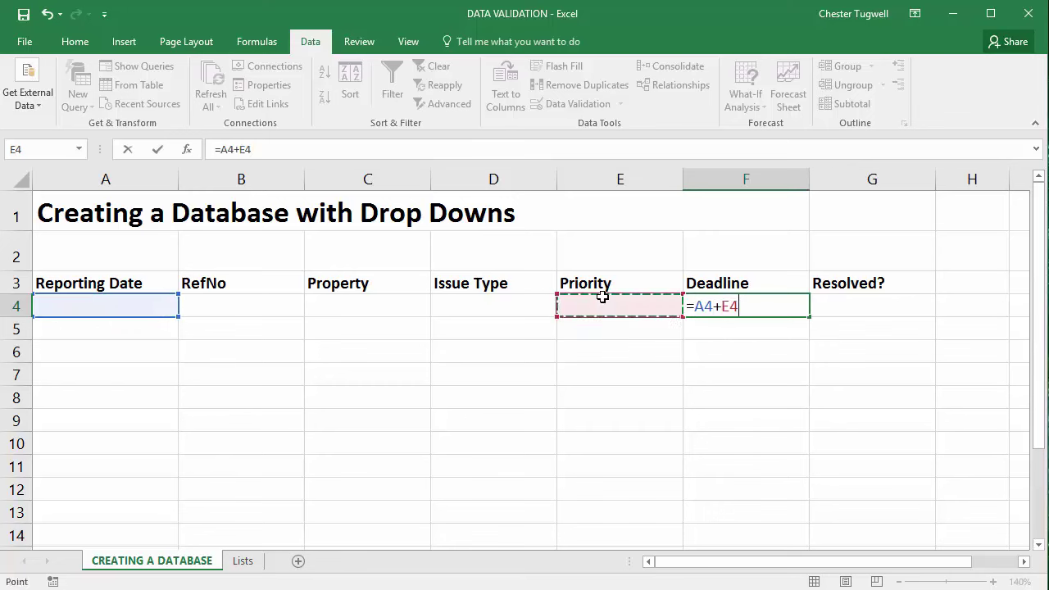
key("Return")
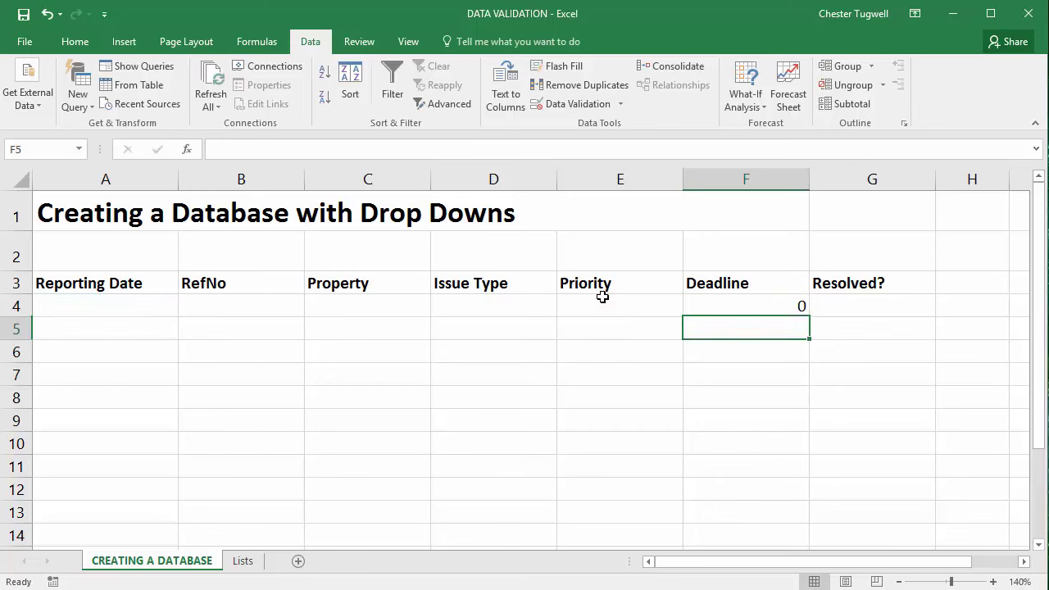
Format Deadline cell F4 as Short Date.
left_click(742, 305)
left_click(91, 45)
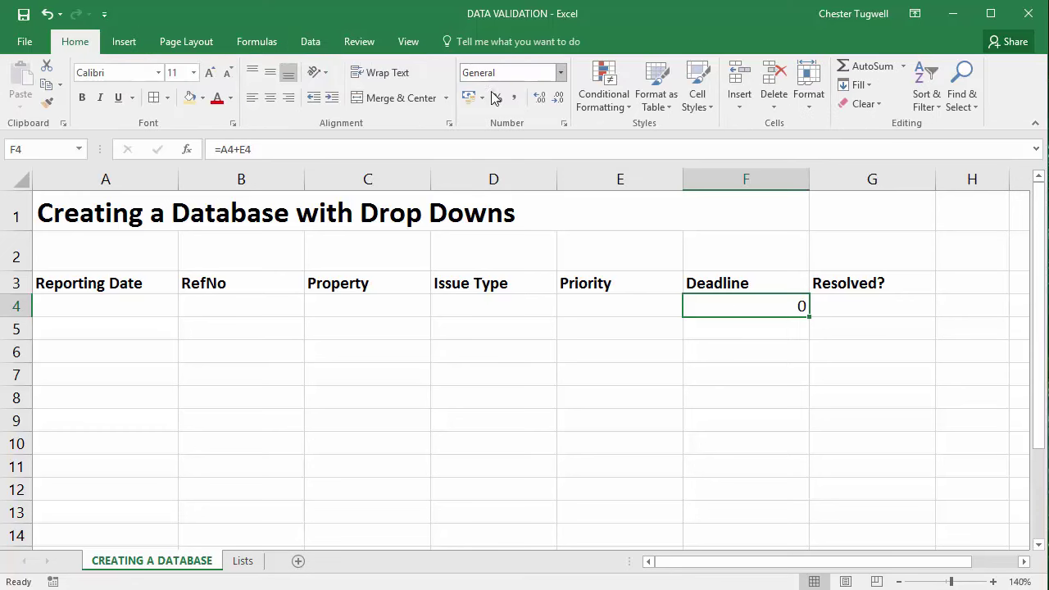
left_click(562, 73)
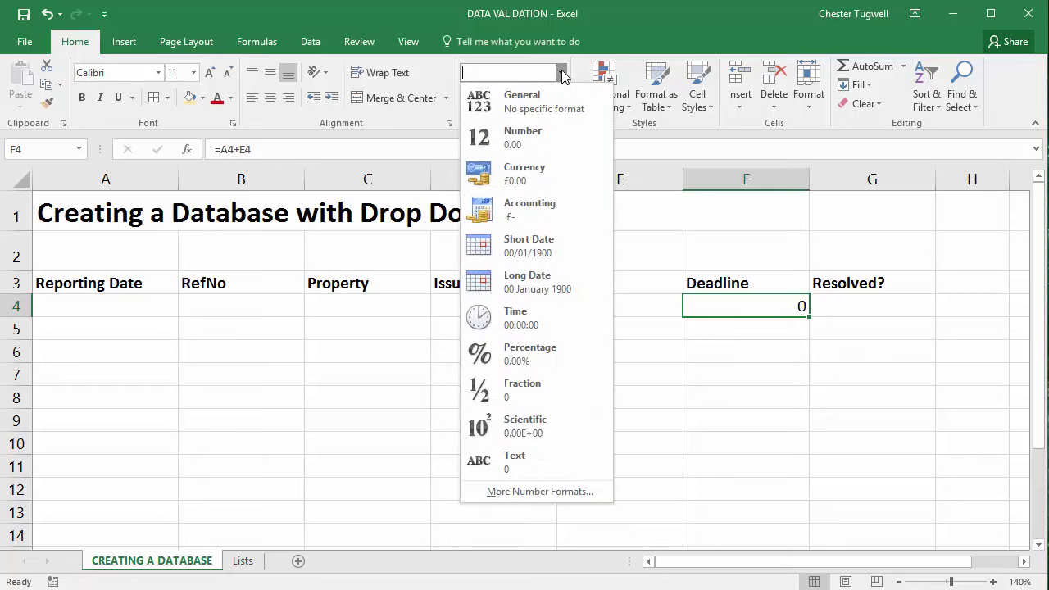
left_click(514, 261)
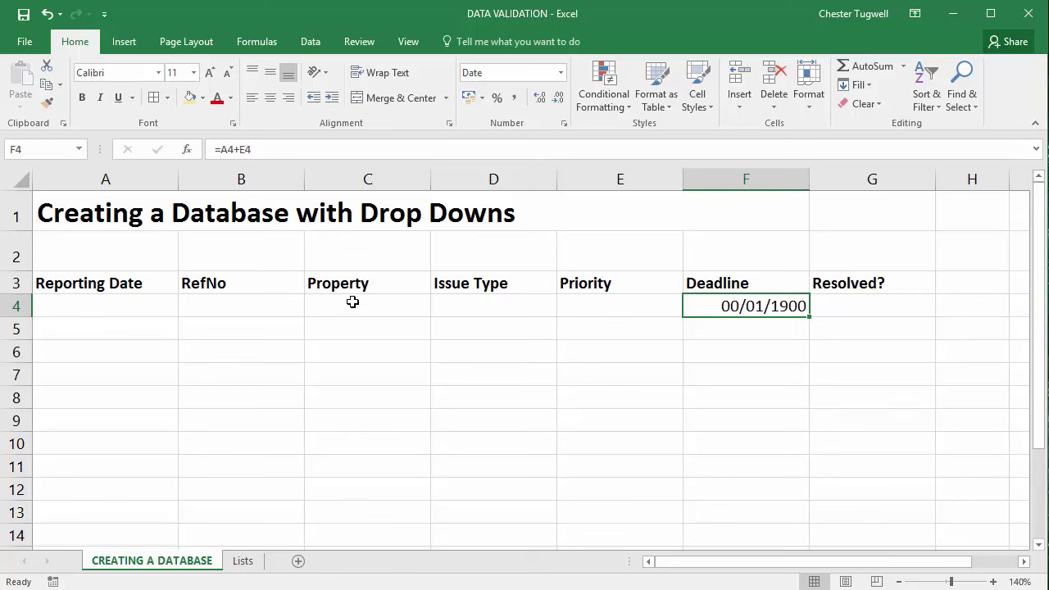
Examine Property cells C4 to C8 to see which of them offer the validation drop-down.
left_click(387, 303)
left_click(385, 332)
left_click(387, 351)
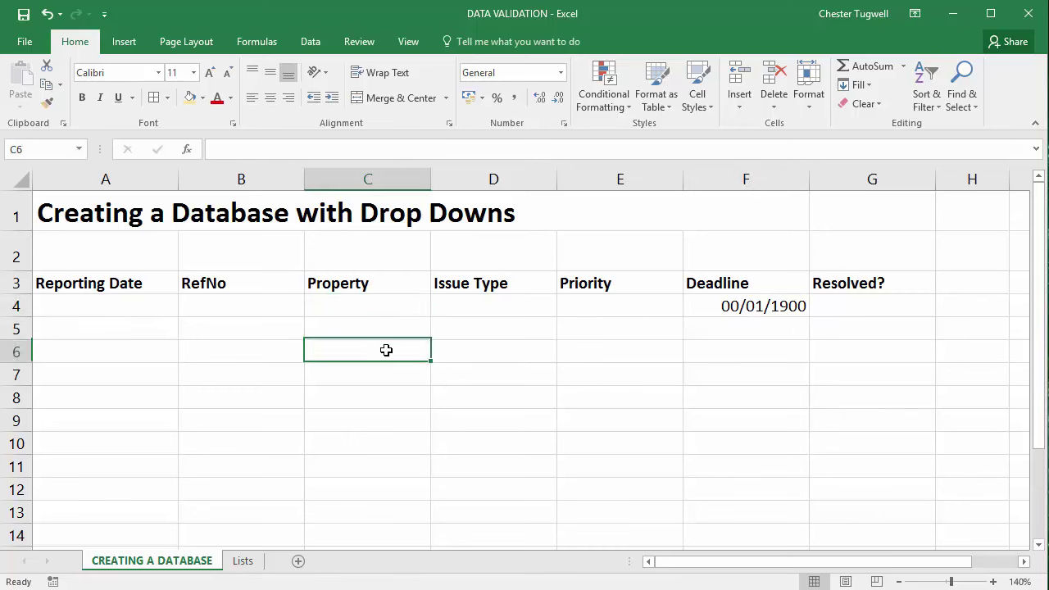
left_click(384, 377)
left_click(379, 399)
left_click(387, 373)
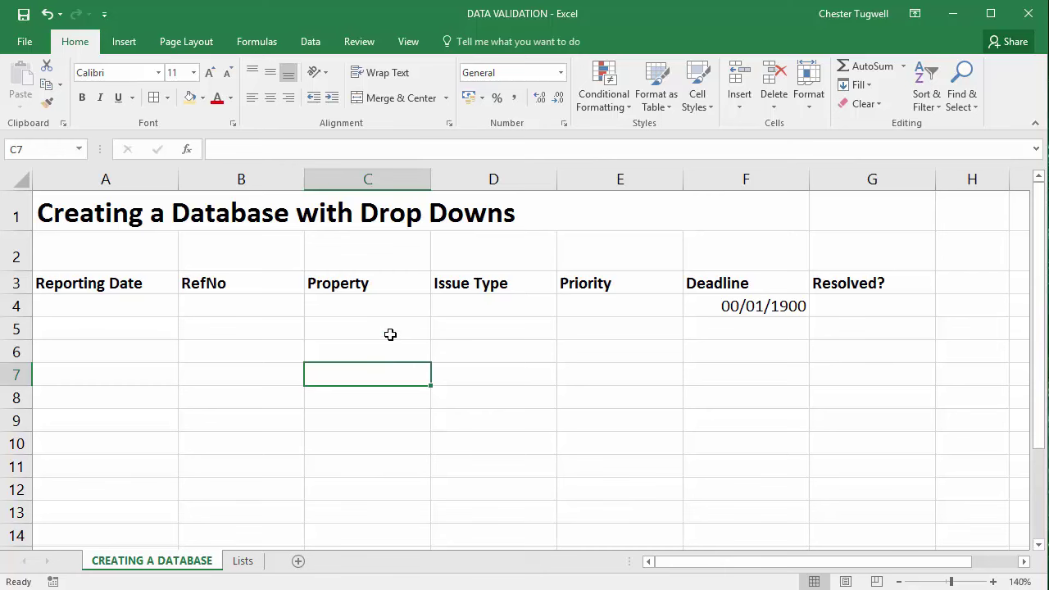
left_click(388, 332)
left_click(383, 306)
left_click(382, 328)
left_click(377, 352)
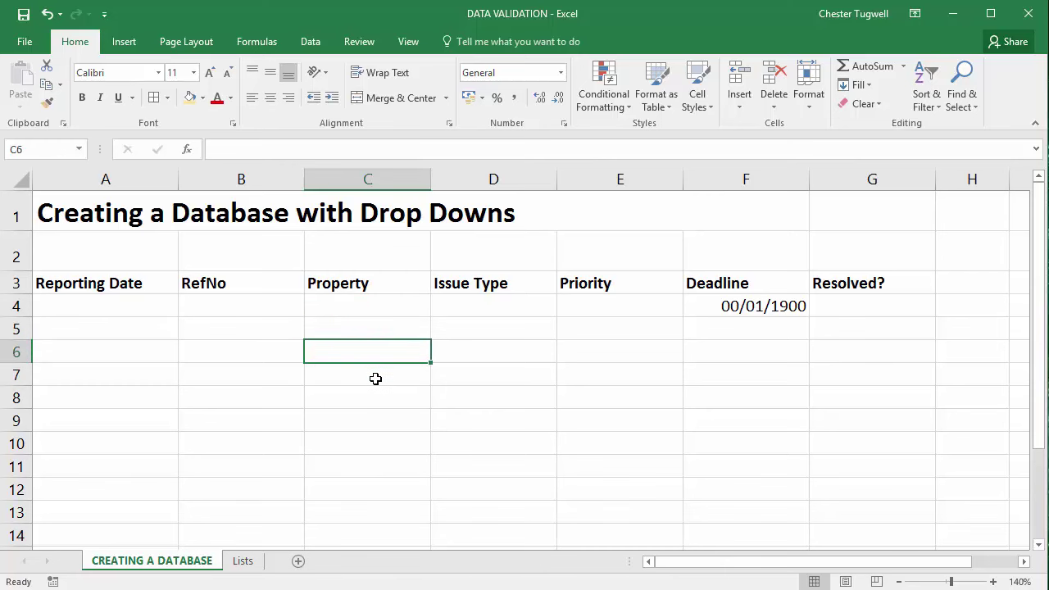
left_click(374, 377)
left_click(400, 333)
left_click(403, 307)
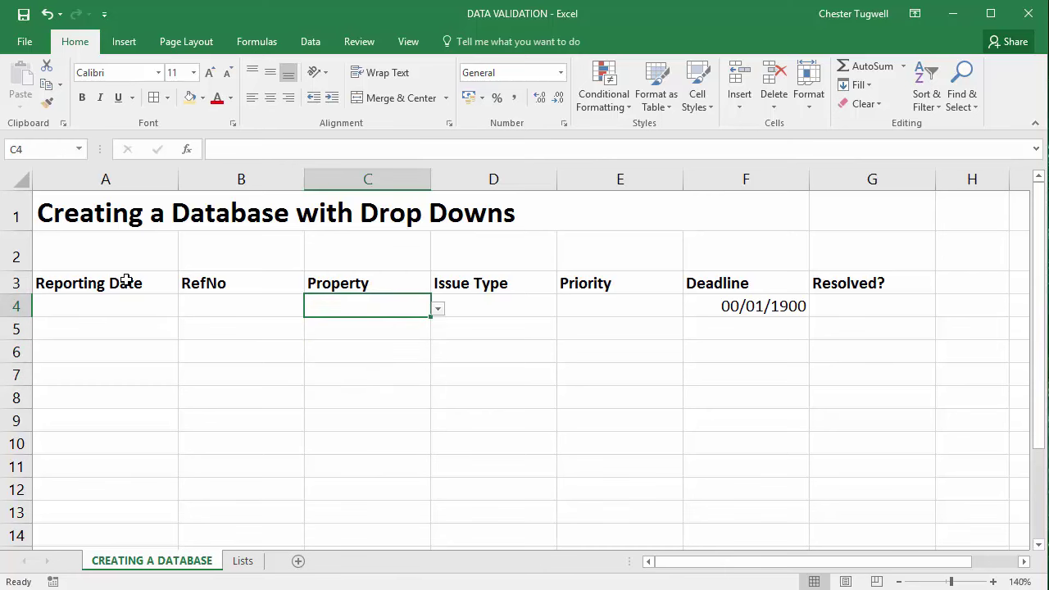
Convert the range A3:G4 into a table that uses its first row as headers.
left_click_drag(125, 280, 853, 301)
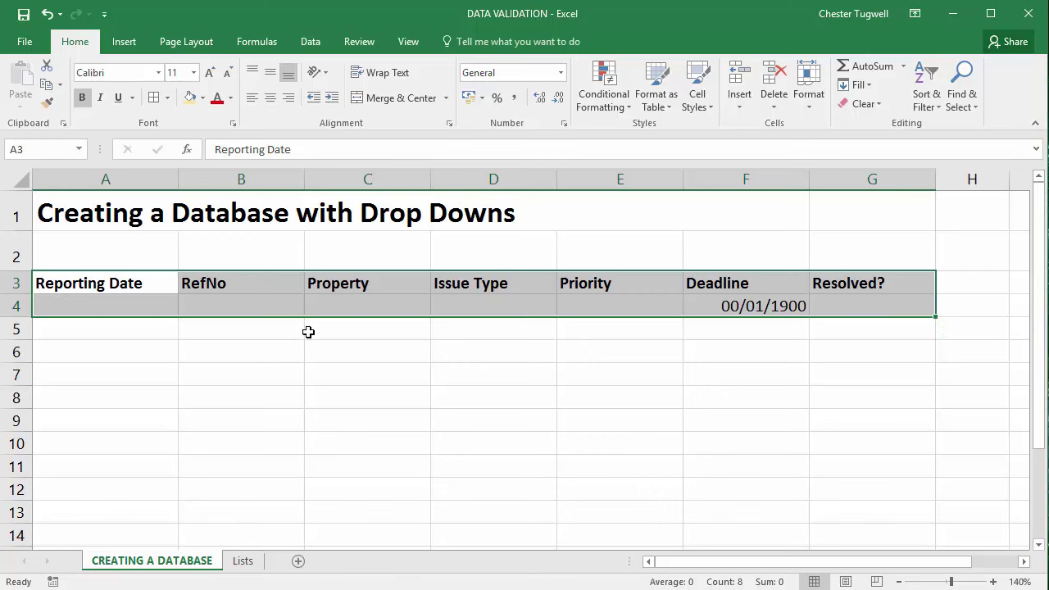
left_click(125, 43)
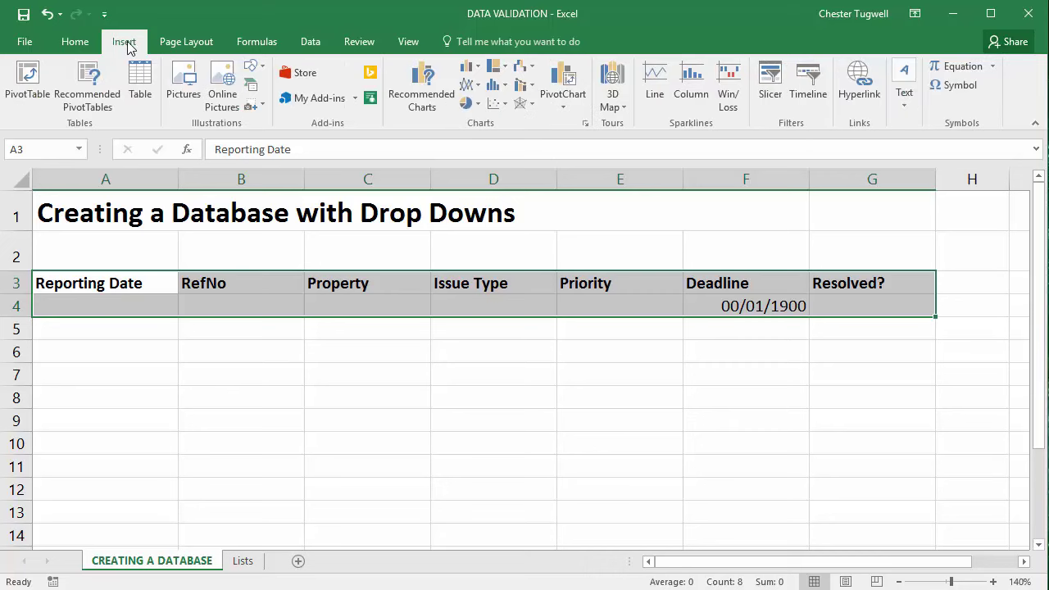
left_click(138, 95)
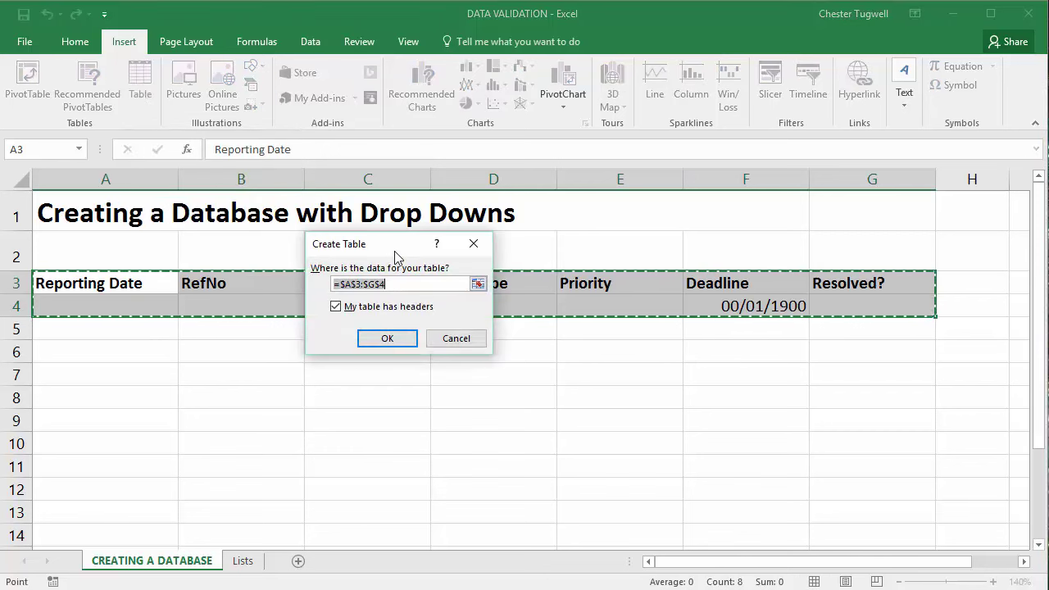
left_click_drag(386, 247, 518, 373)
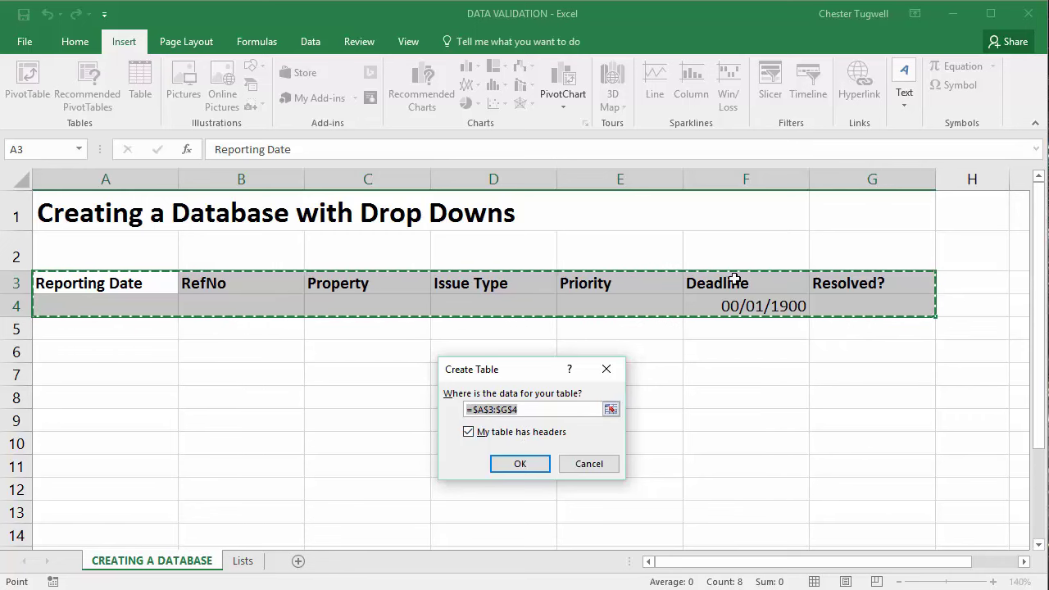
left_click(518, 462)
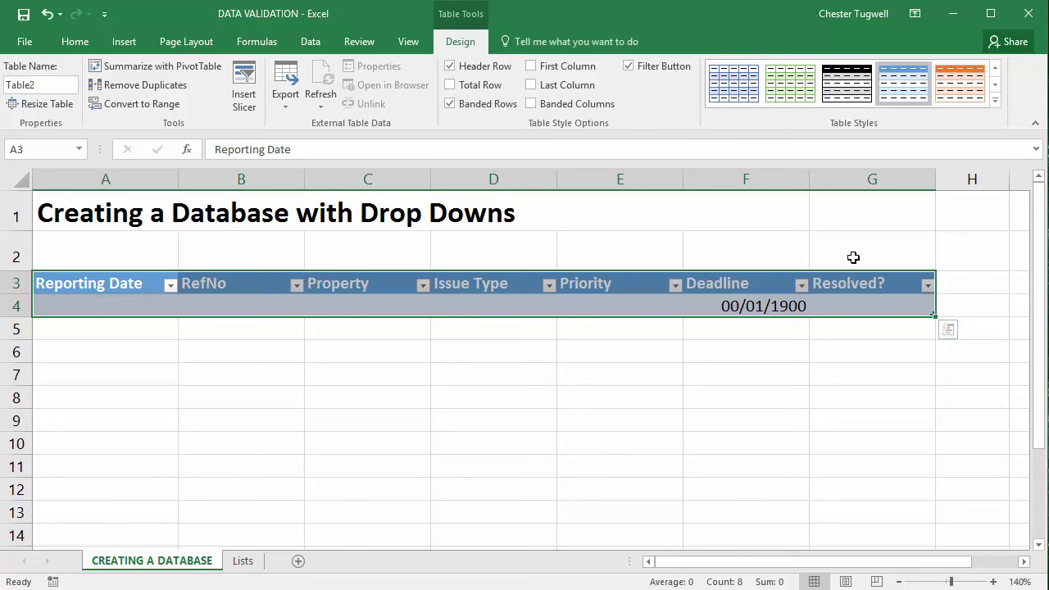
Enter today's date, 20/08/2016, as the first record's Reporting Date and 1 as its RefNo.
left_click(89, 307)
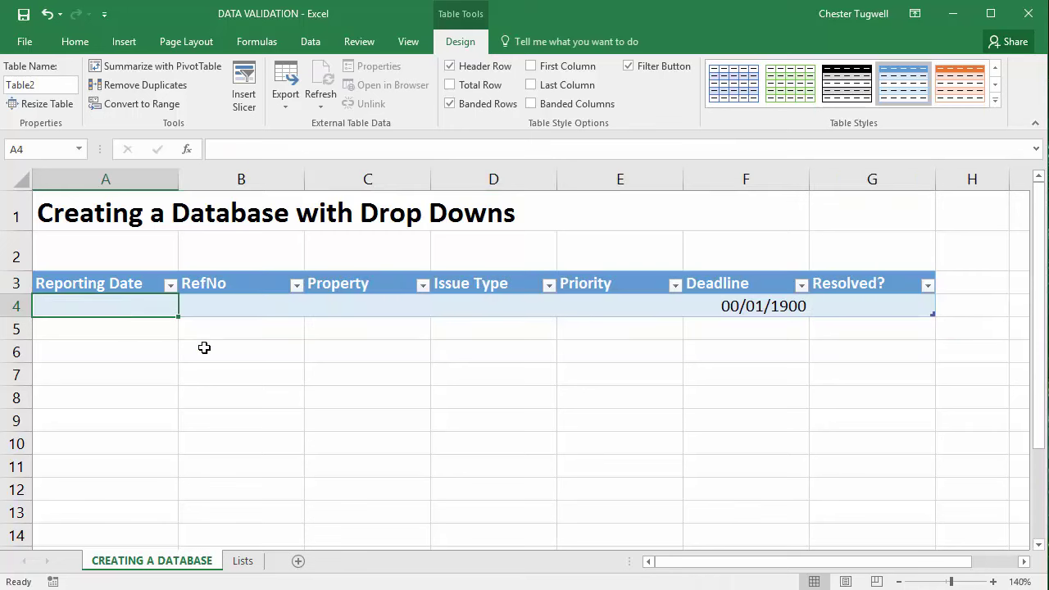
key("ctrl+semicolon")
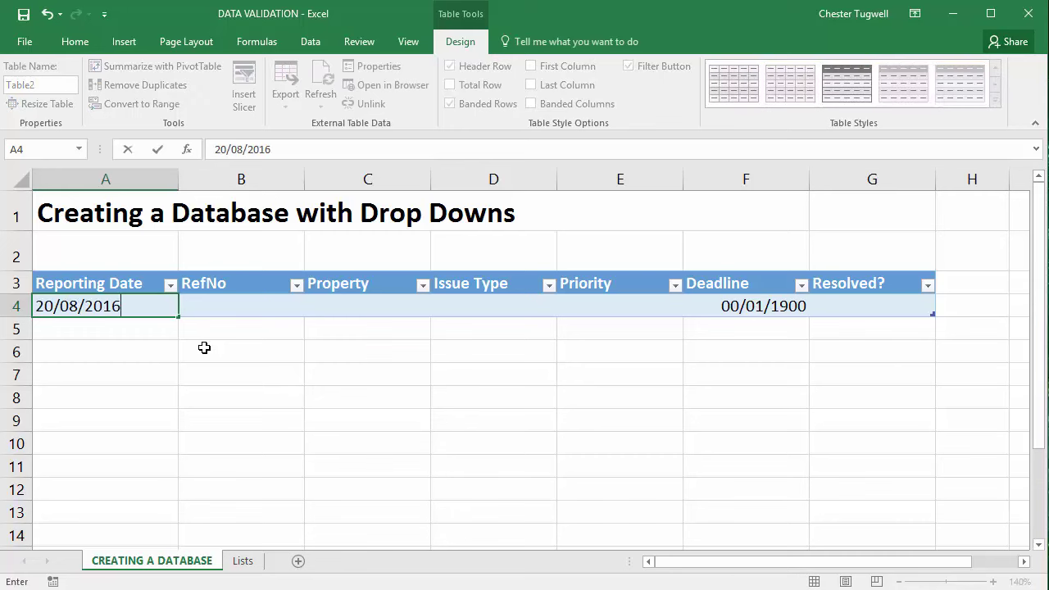
key("Tab")
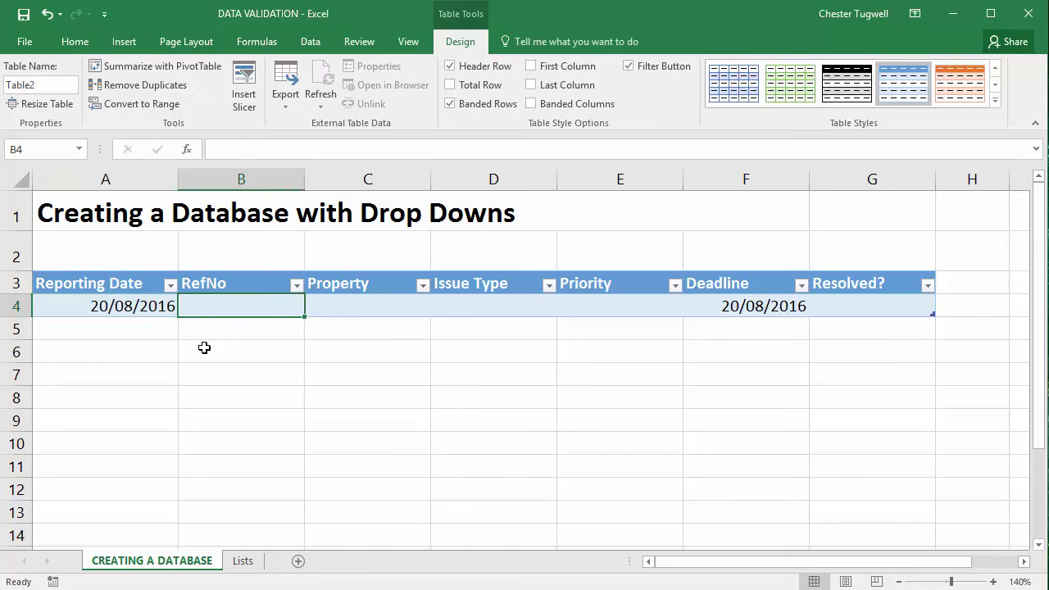
type("1")
key("Tab")
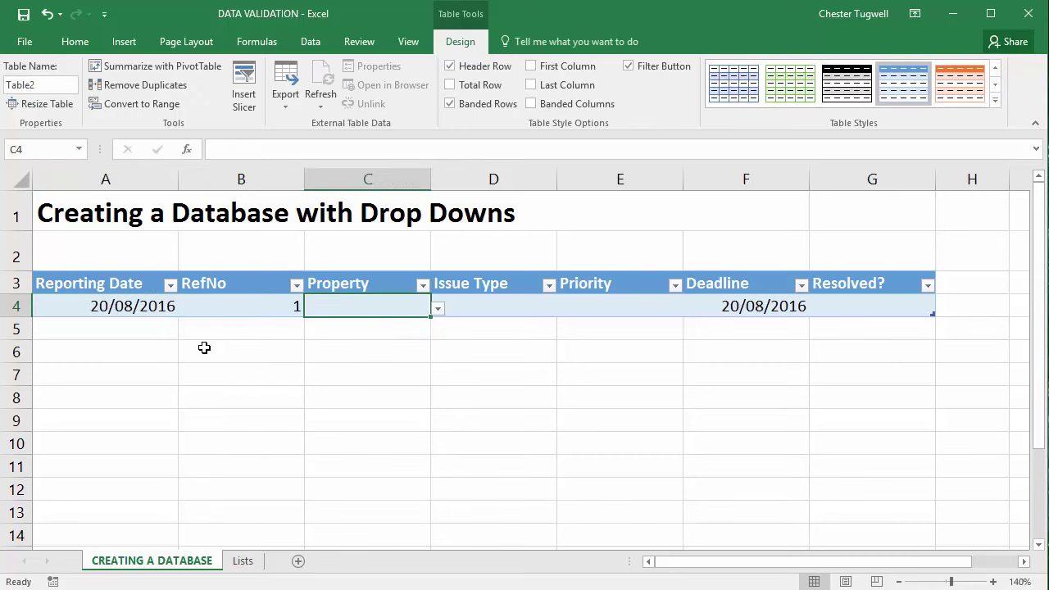
Choose The Cottage as the first record's Property and Electrical as its Issue Type.
left_click(437, 308)
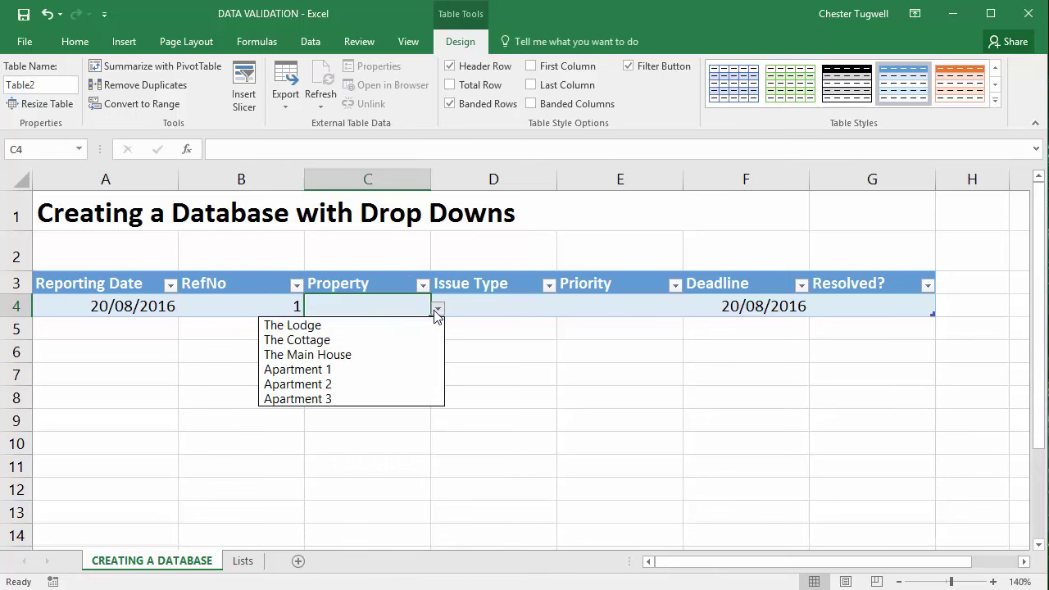
left_click(296, 340)
key("Tab")
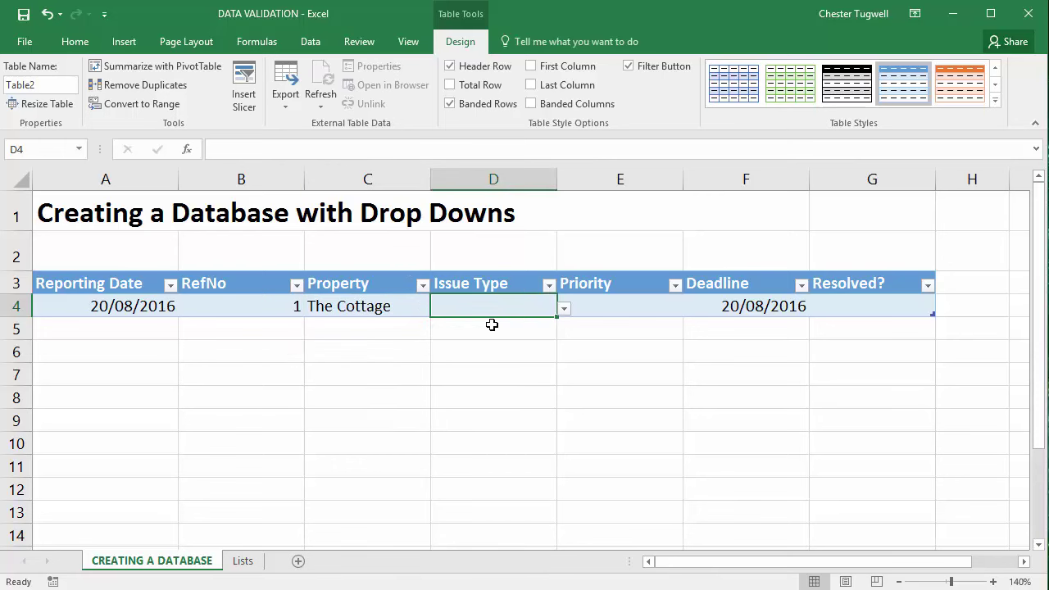
left_click(564, 309)
Set the first record's Priority to 5 and its Resolved? status to No.
left_click(644, 308)
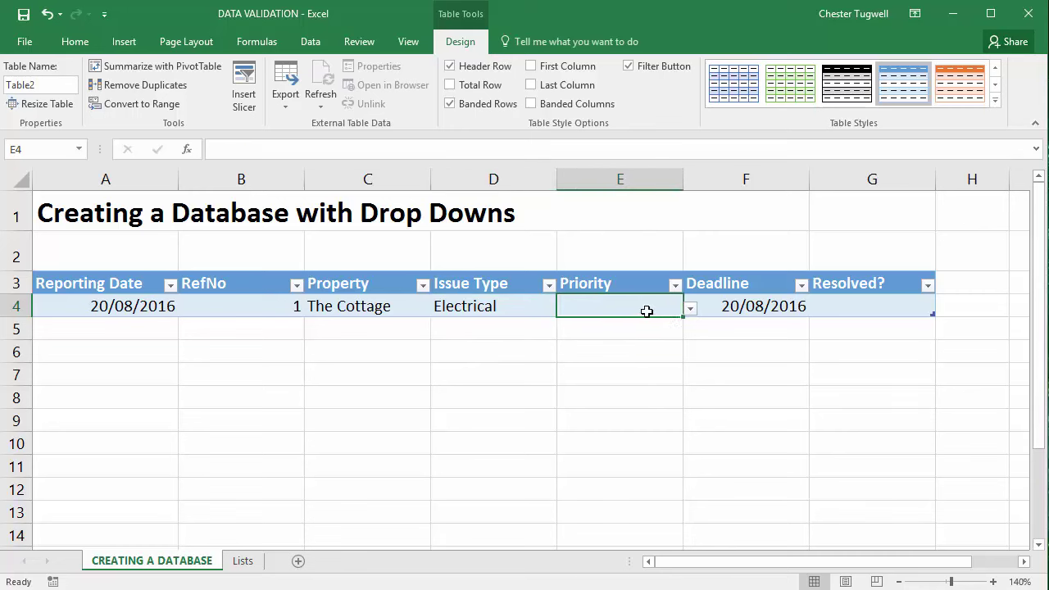
left_click(689, 309)
left_click(610, 340)
left_click(867, 303)
left_click(943, 308)
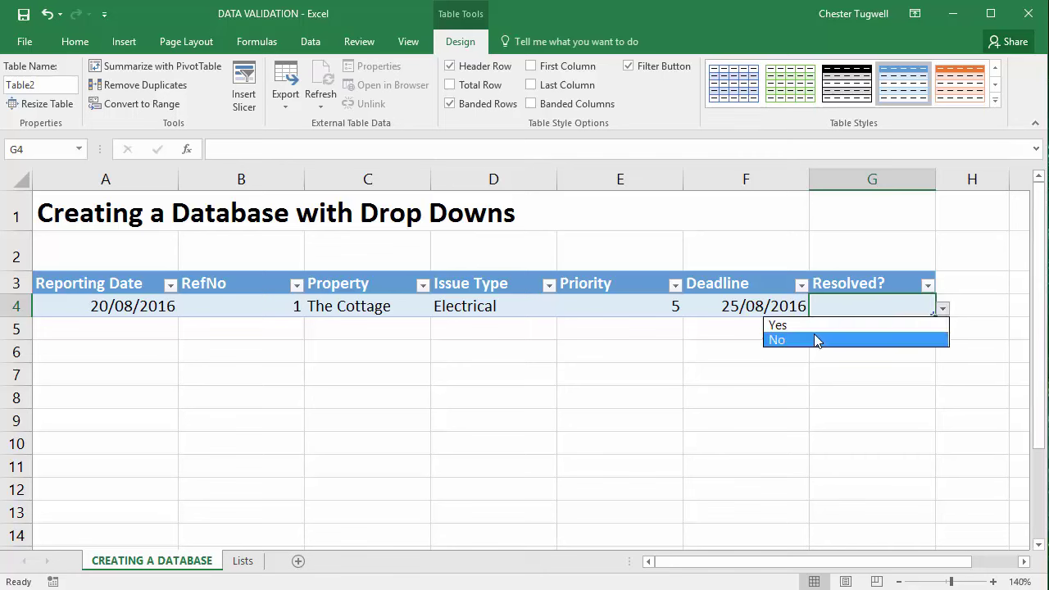
left_click(815, 340)
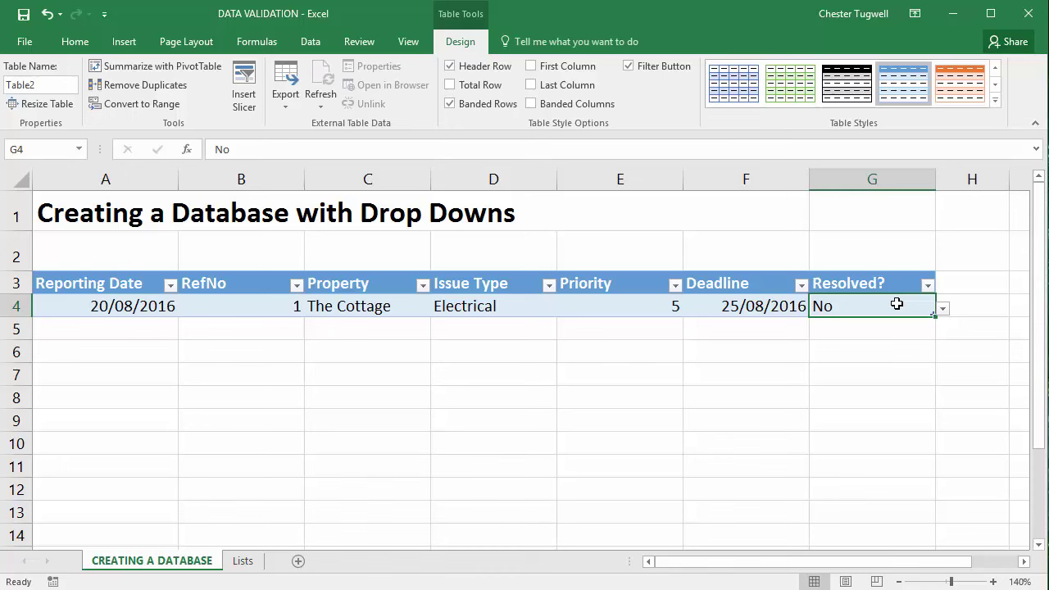
Add a second table record with today's date, 20/08/2016, as Reporting Date and 2 as RefNo.
key("Tab")
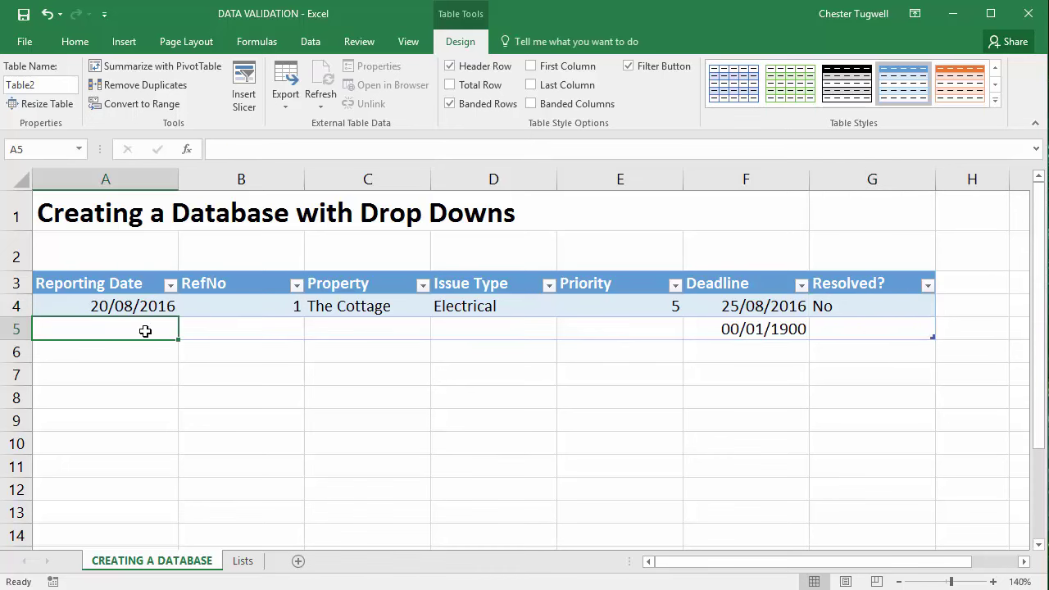
key("ctrl+semicolon")
key("Tab")
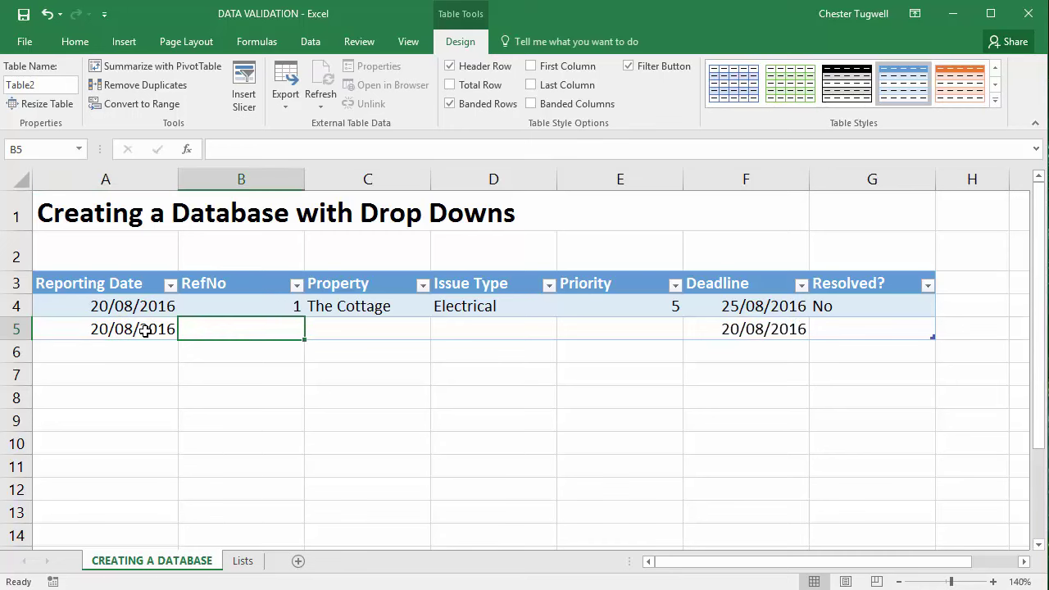
type("2")
key("Tab")
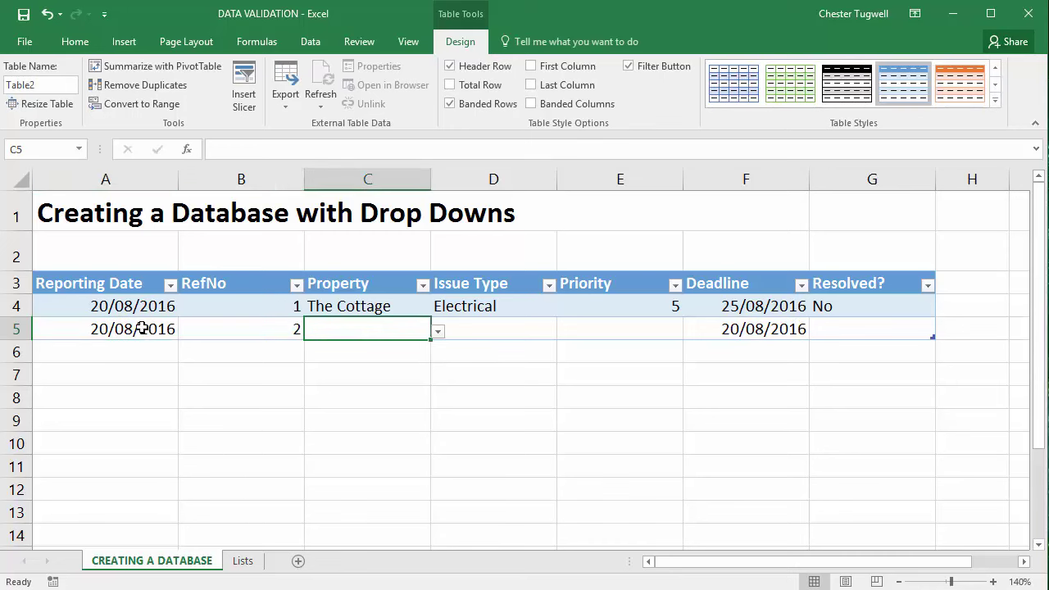
Choose The Main House as the second record's Property and Plumbing as its Issue Type.
left_click(439, 331)
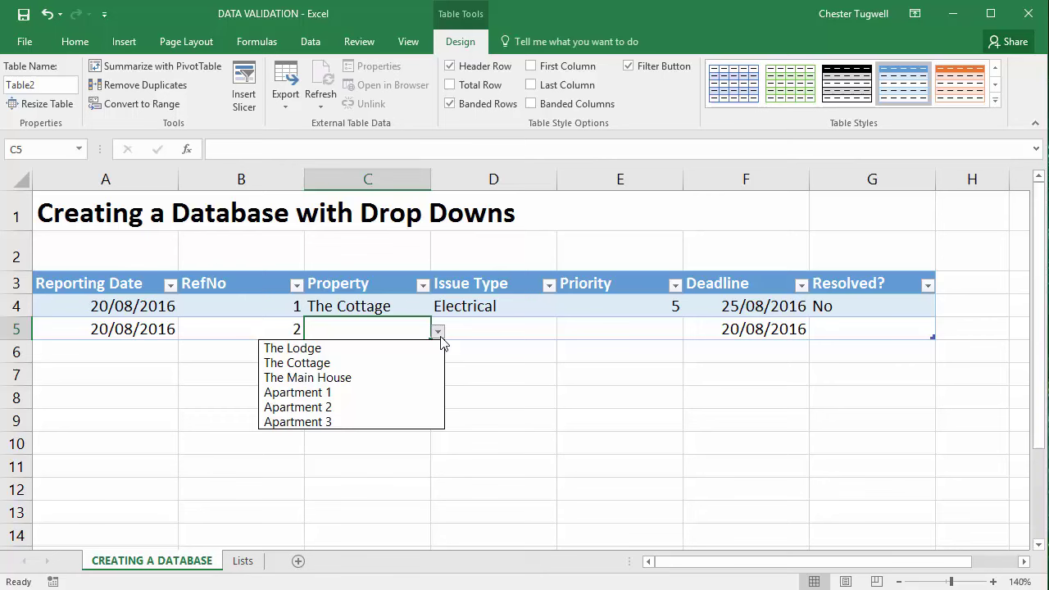
left_click(274, 377)
key("Tab")
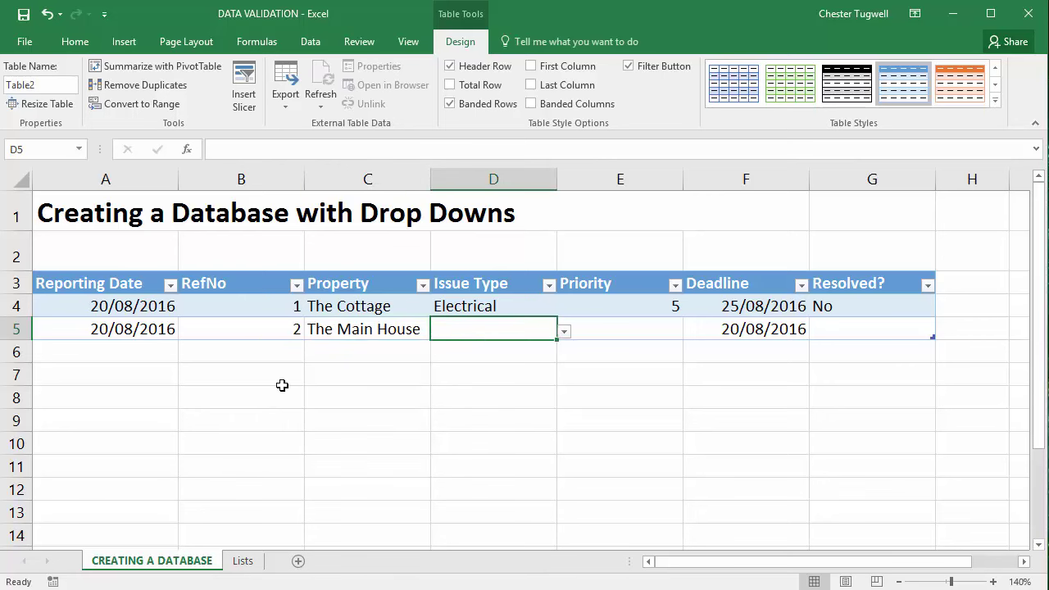
left_click(565, 331)
left_click(447, 346)
key("Tab")
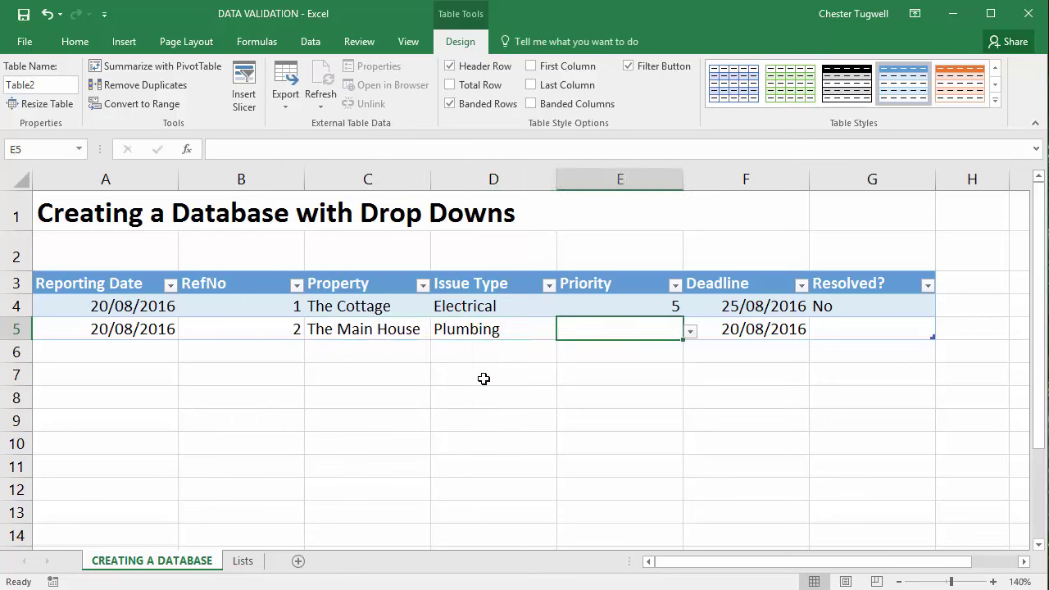
Set the second record's Priority to 30 and its Resolved? status to No.
left_click(691, 332)
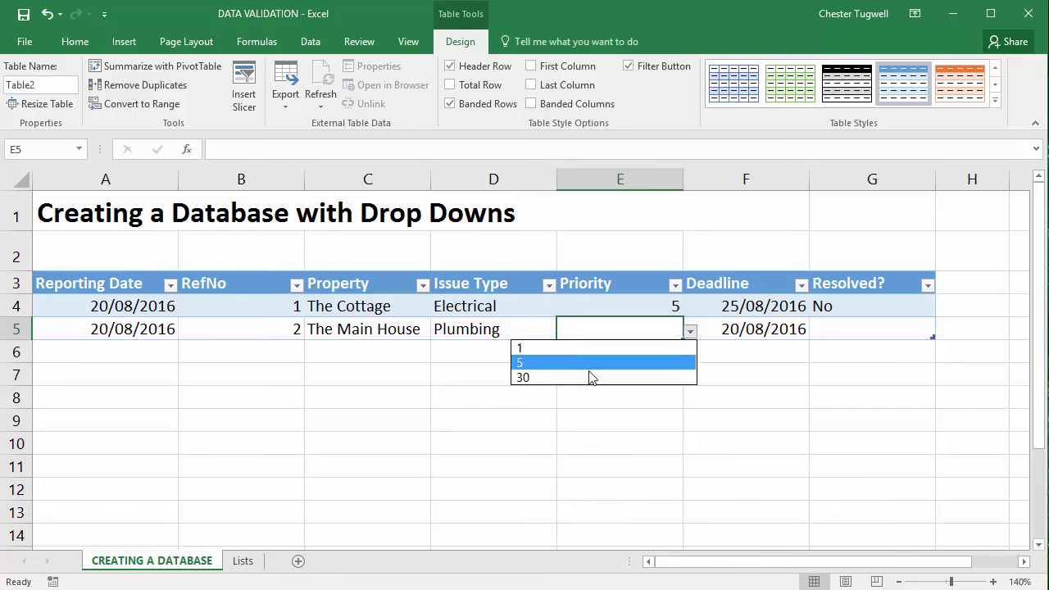
left_click(591, 377)
key("Tab")
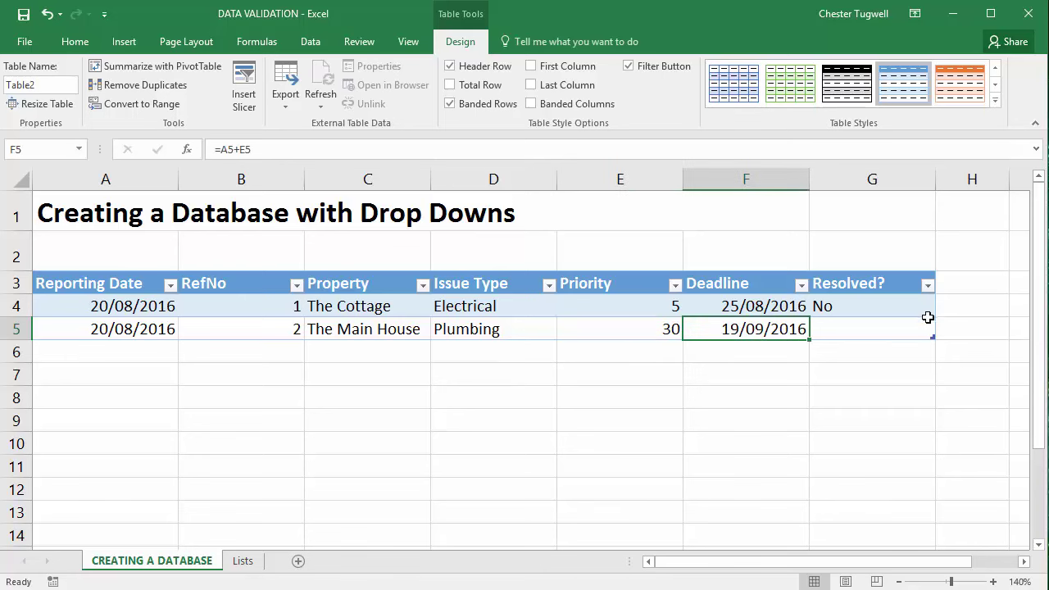
left_click(925, 327)
left_click(942, 331)
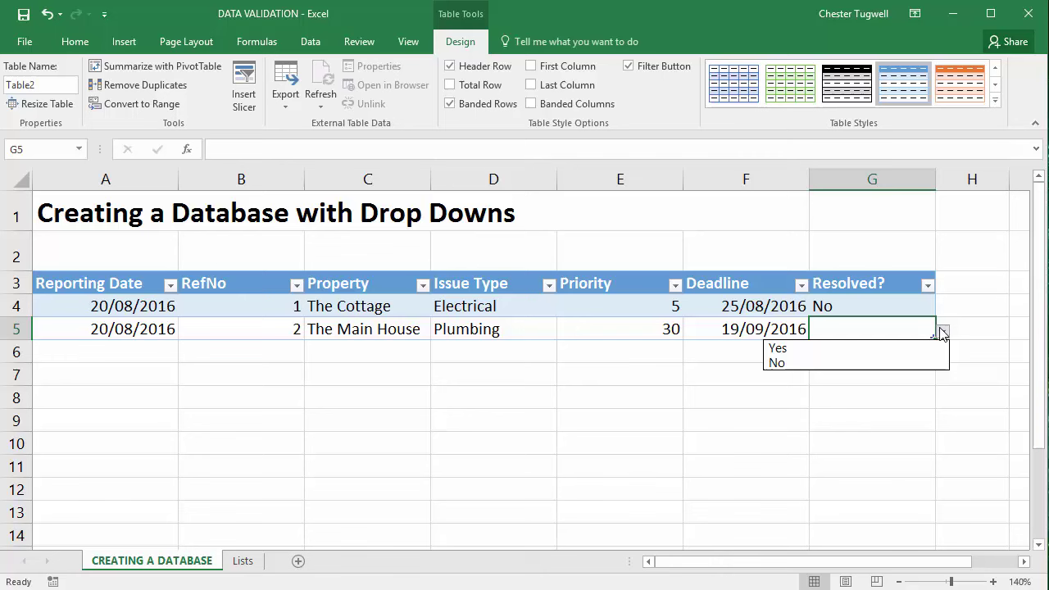
left_click(816, 362)
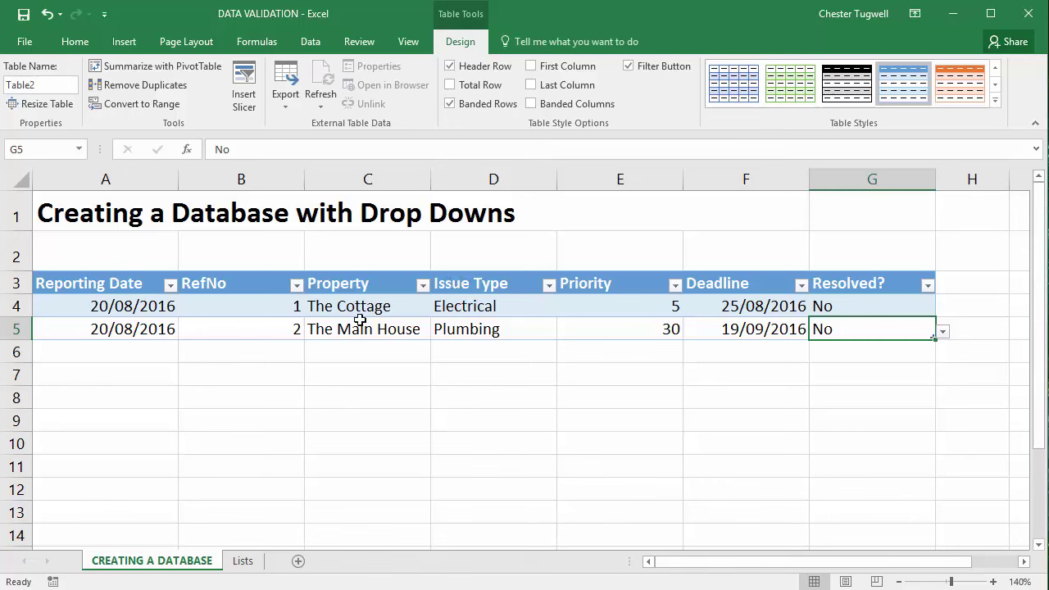
left_click(405, 307)
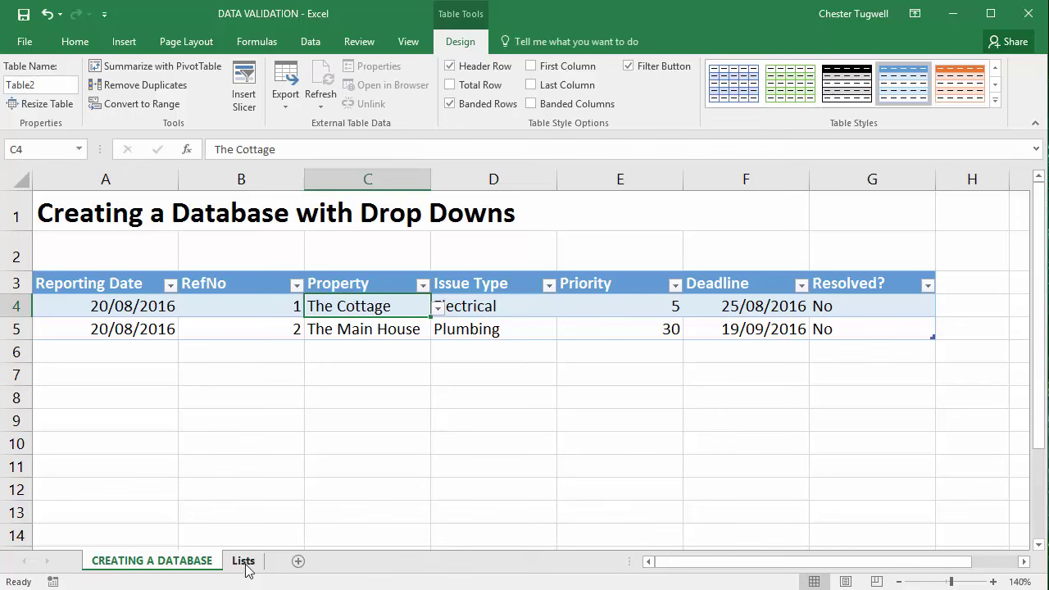